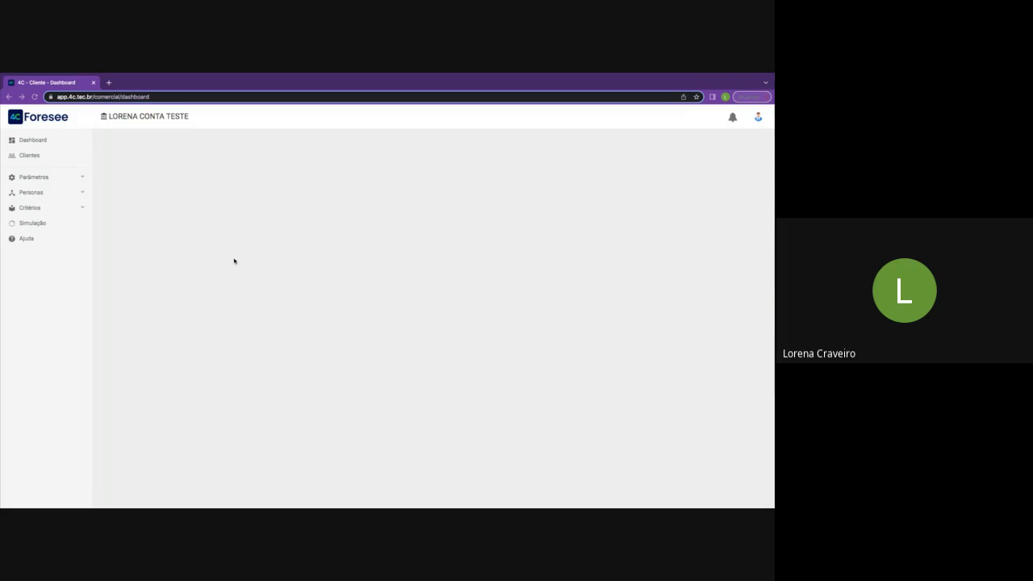
- Open the Construção de Persona page and look through the list of existing personas
left_click(58, 196)
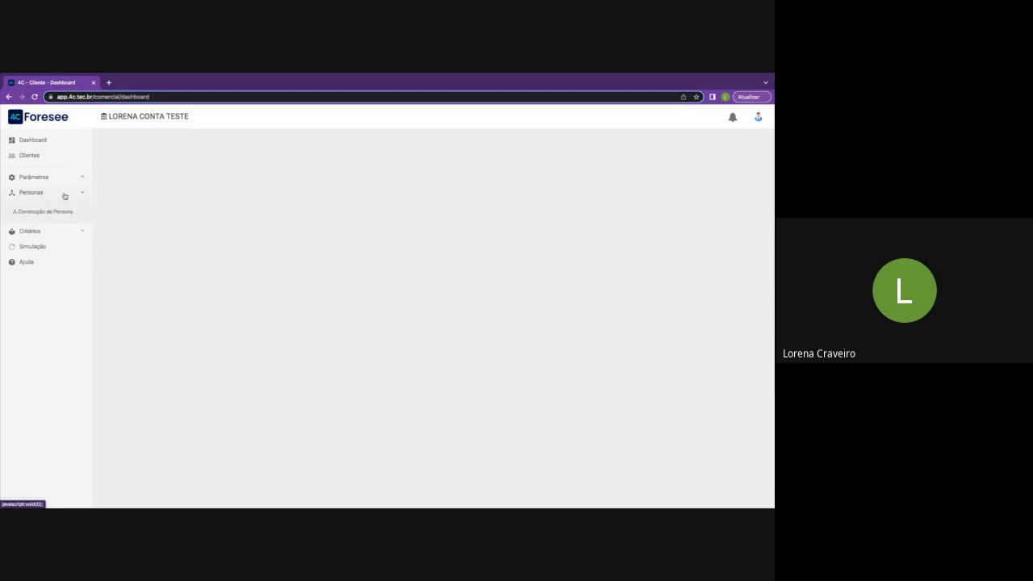
left_click(58, 215)
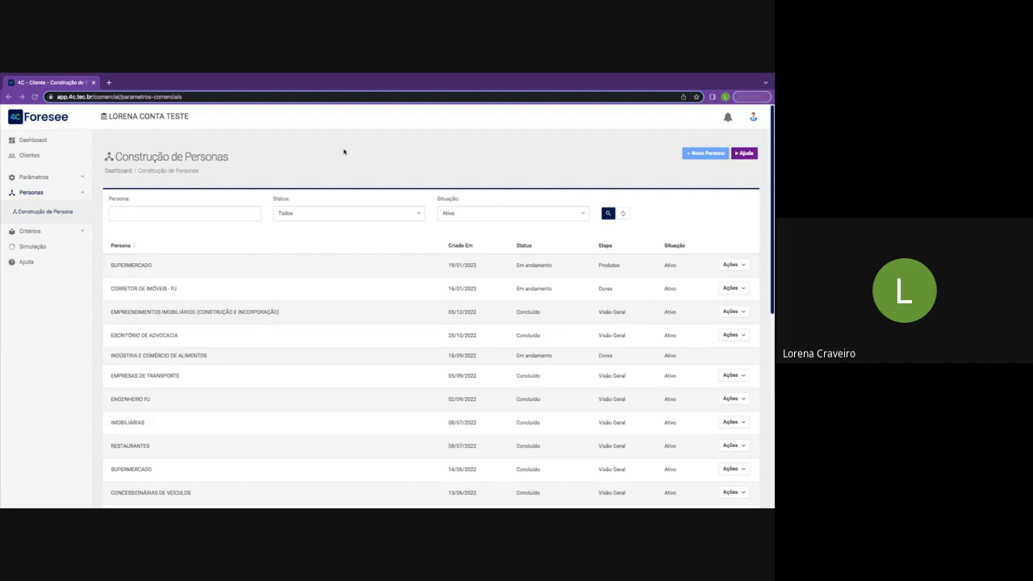
scroll(417, 324, "down", 10)
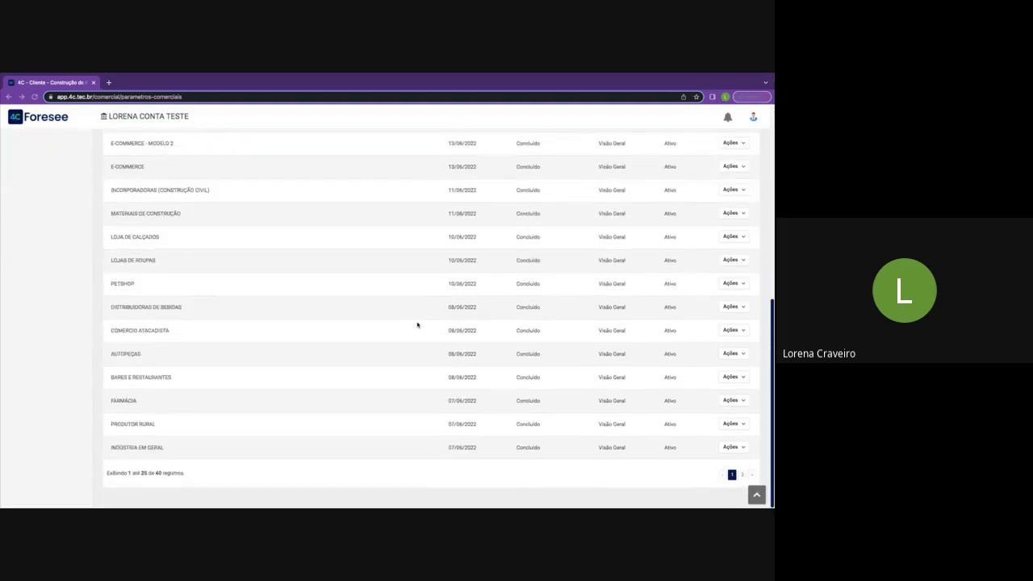
scroll(418, 324, "up", 2)
scroll(417, 324, "up", 4)
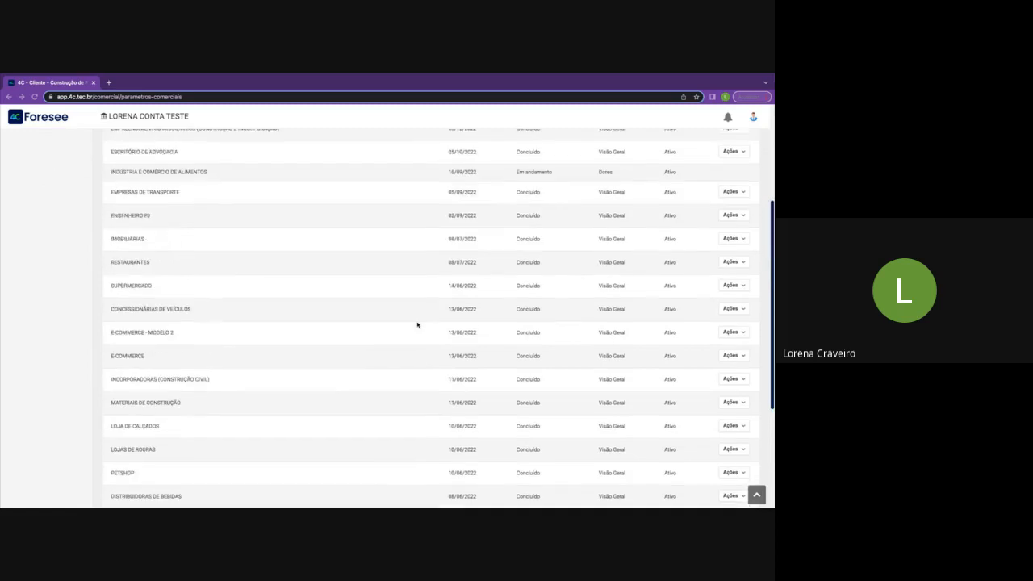
scroll(417, 324, "up", 2)
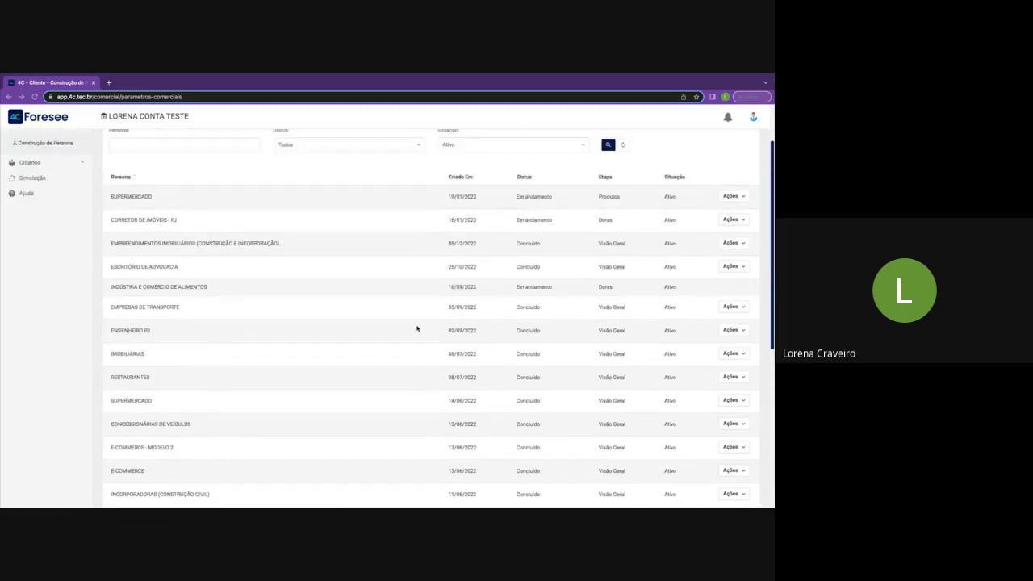
scroll(418, 328, "up", 1)
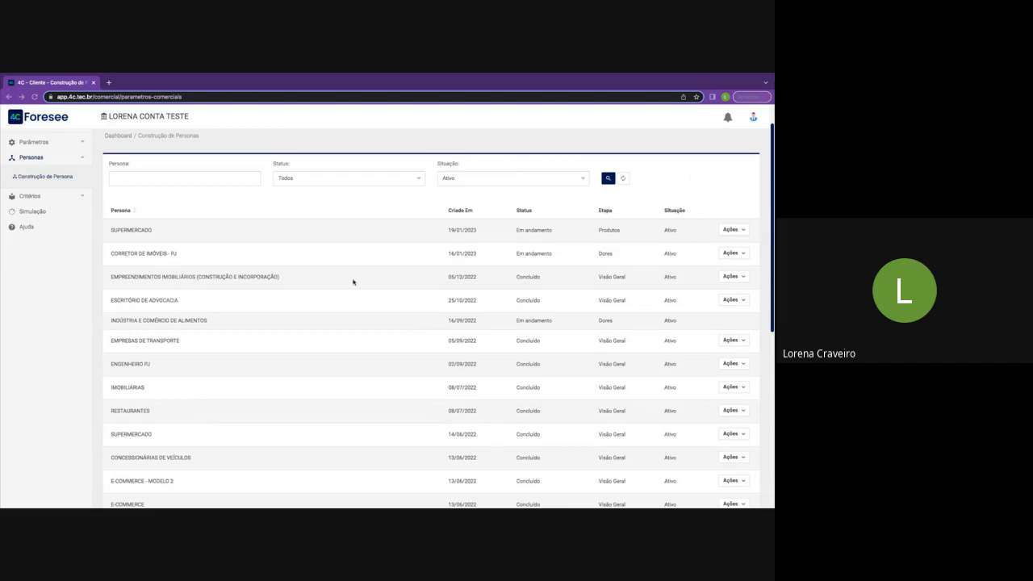
- Filter the persona list by the name "comércio"
left_click(216, 177)
type("come")
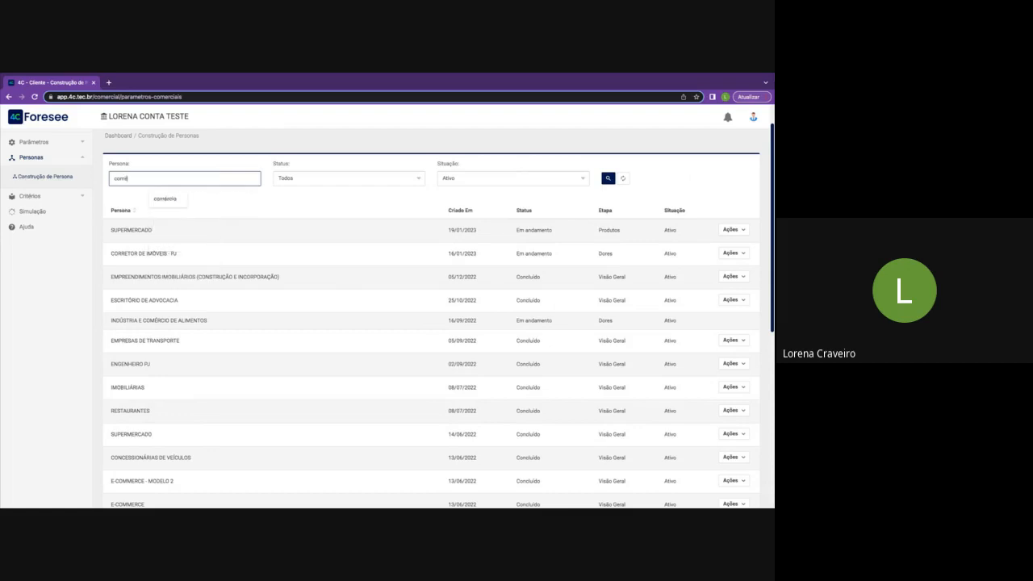
left_click(165, 199)
left_click(608, 178)
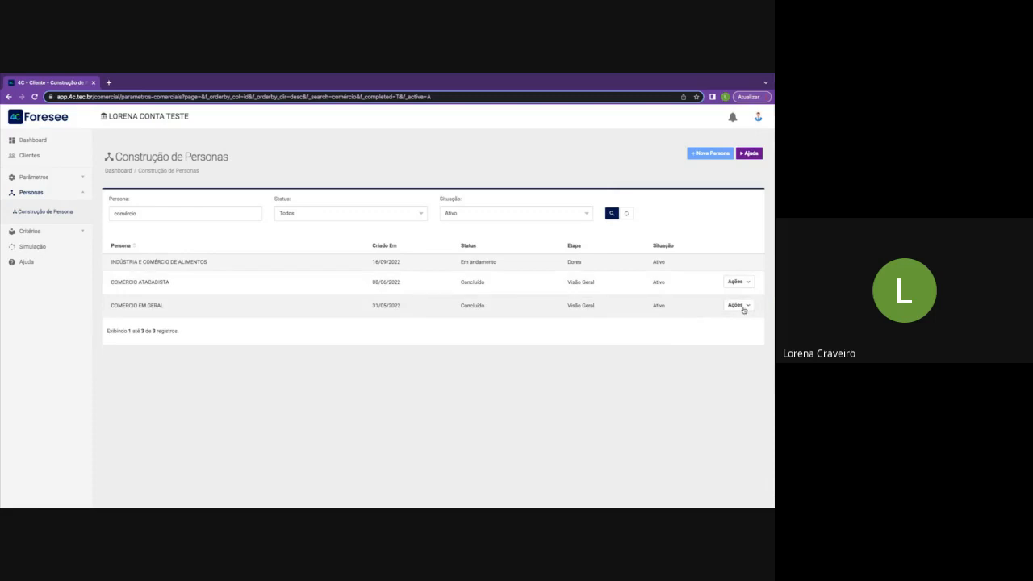
- Open the Visão Geral of the COMÉRCIO EM GERAL persona and review its selected activities
left_click(743, 308)
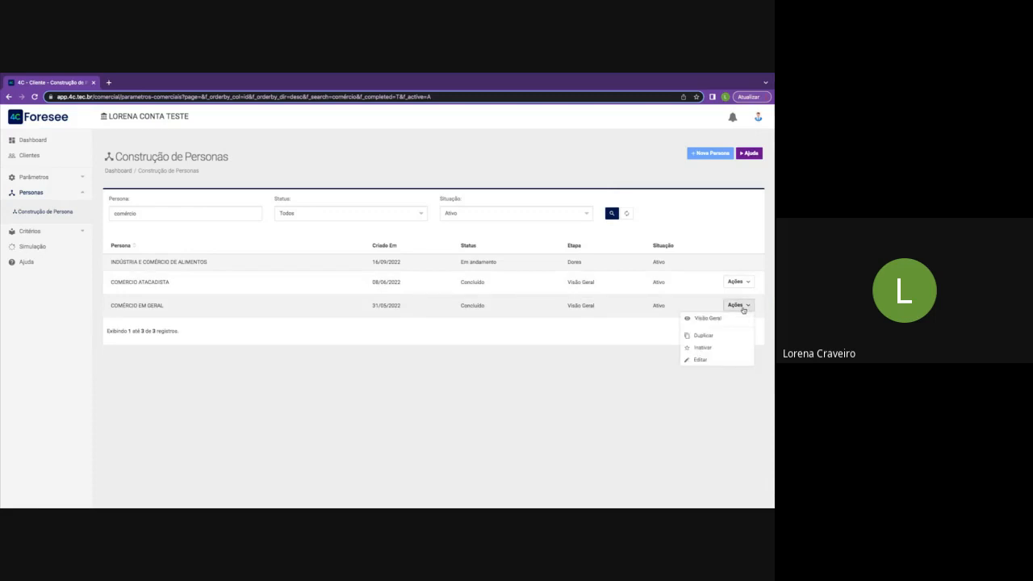
left_click(715, 319)
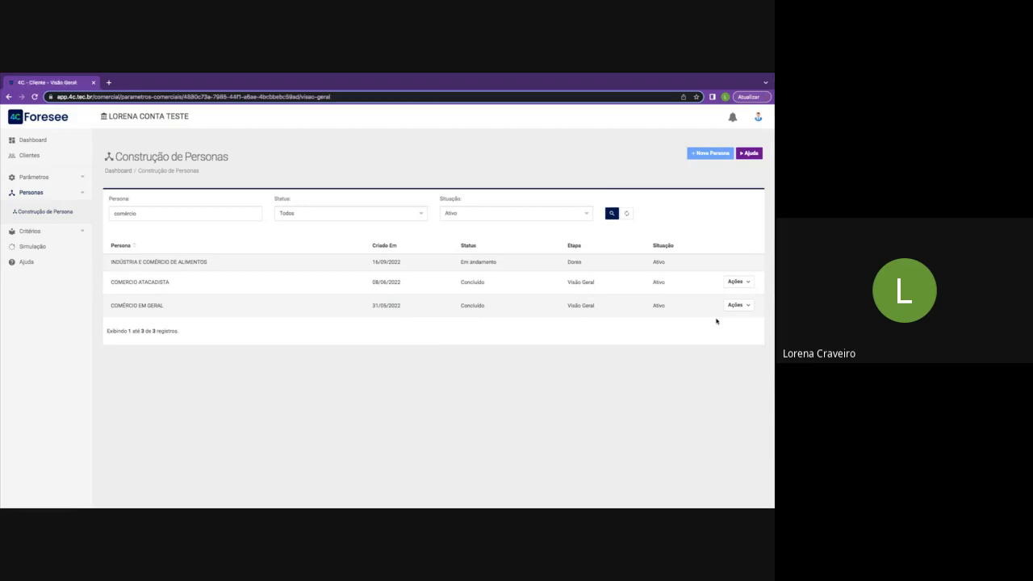
scroll(540, 383, "down", 1)
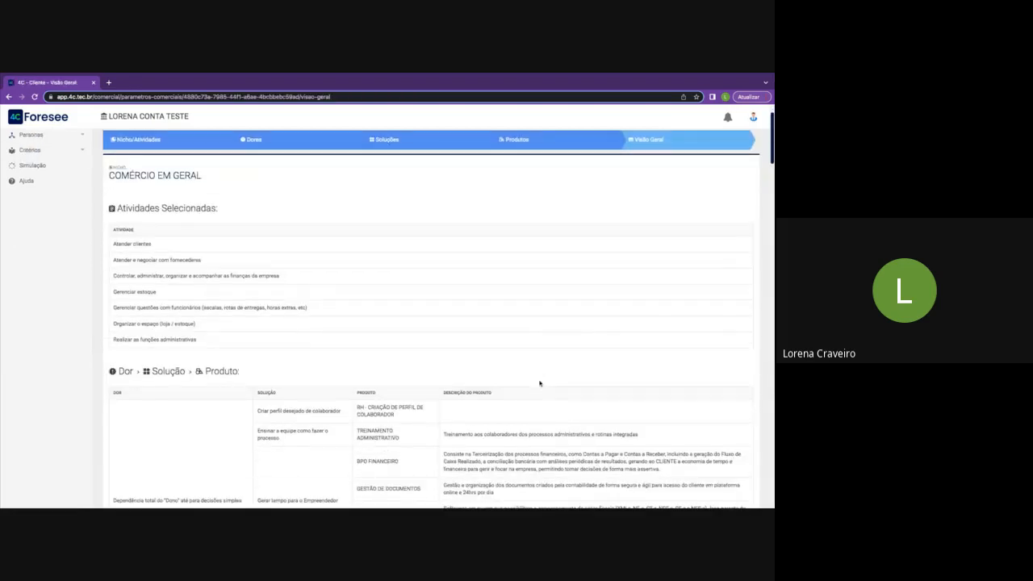
scroll(540, 383, "down", 1)
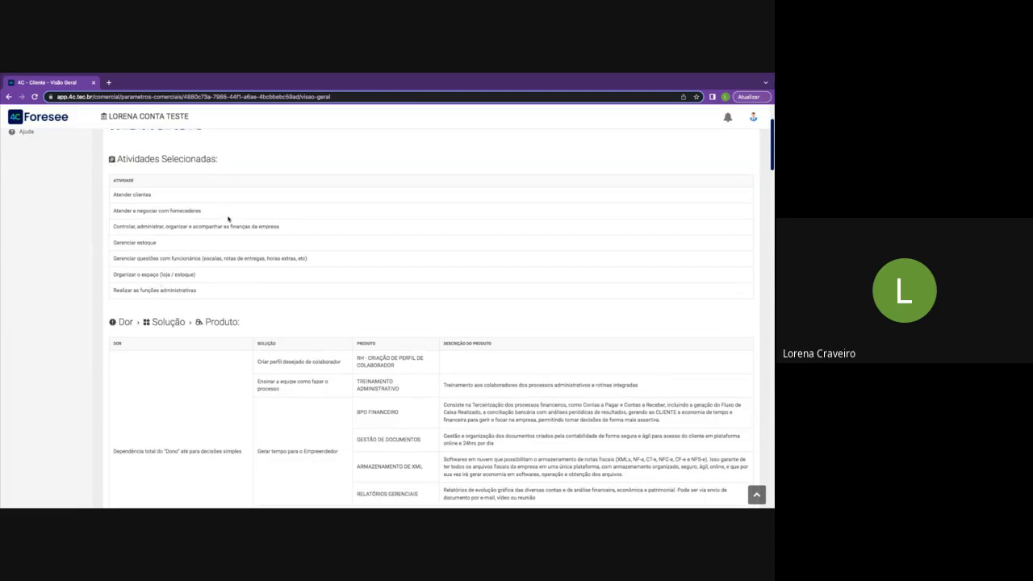
scroll(228, 219, "up", 1)
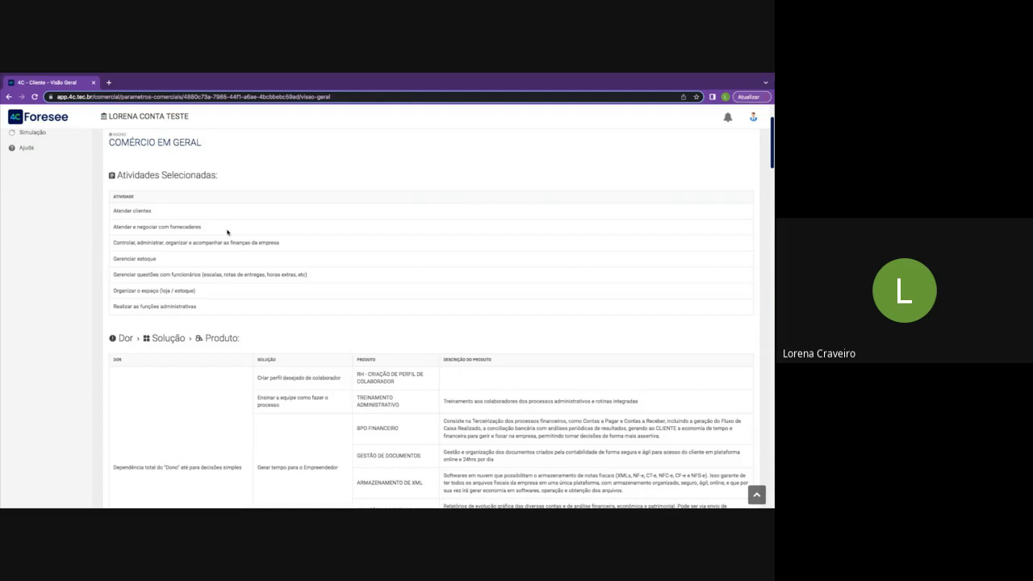
- Examine the Dor, Solução and Produto table of COMÉRCIO EM GERAL, highlighting the PLANEJAMENTO ESTRATÉGICO product under cost and revenue analysis
scroll(227, 232, "down", 4)
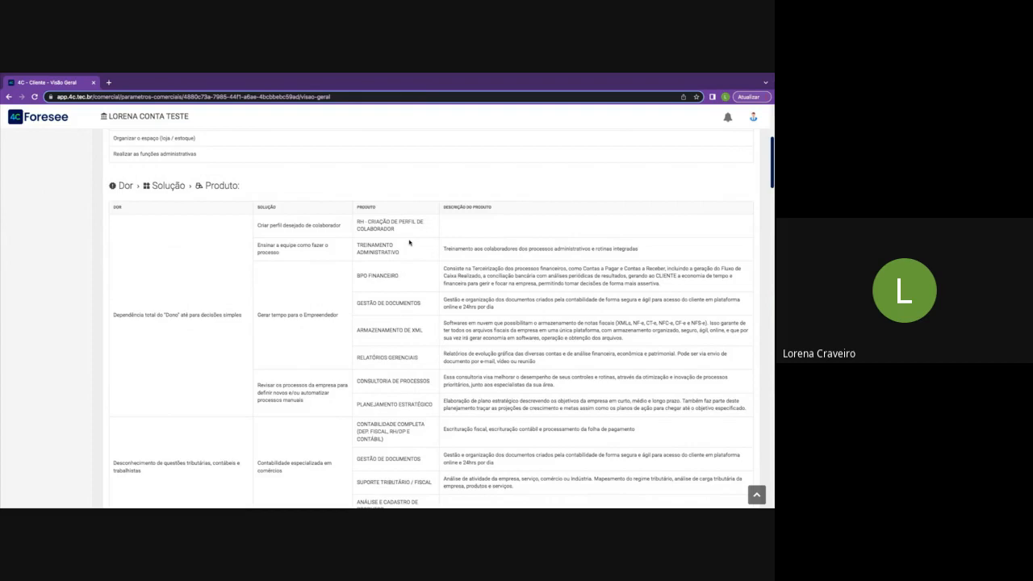
scroll(409, 242, "down", 3)
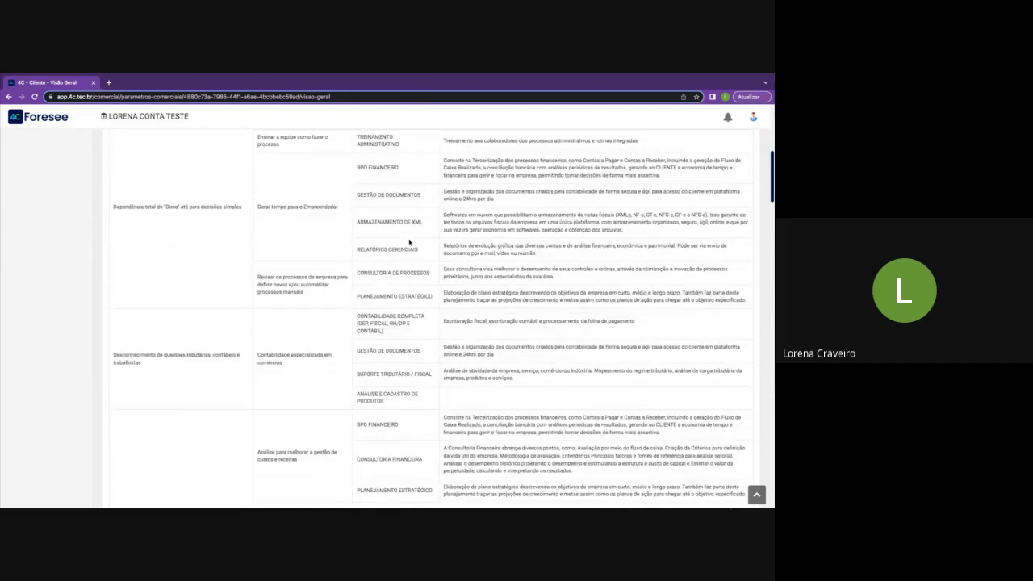
scroll(409, 242, "down", 8)
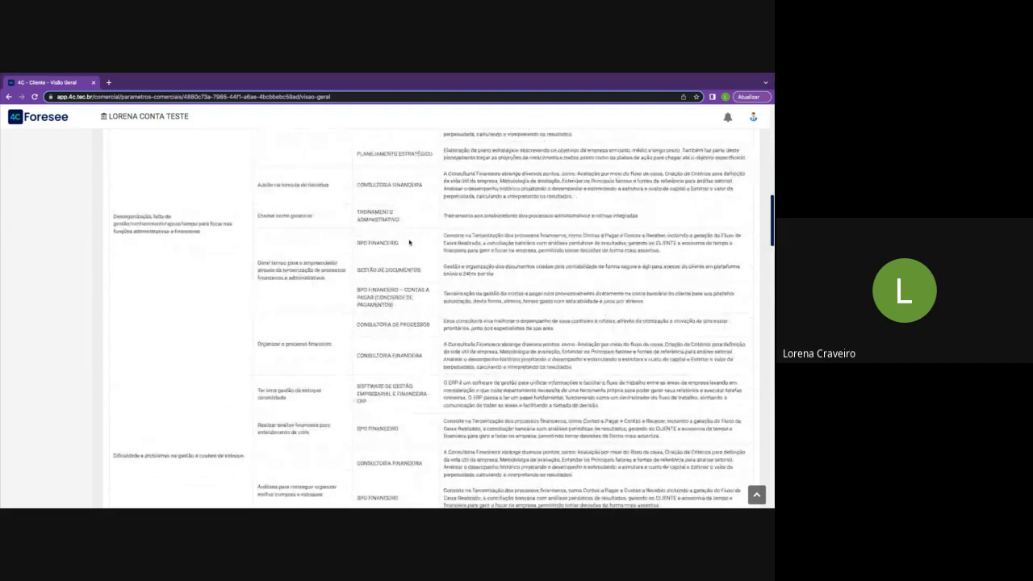
scroll(409, 242, "up", 3)
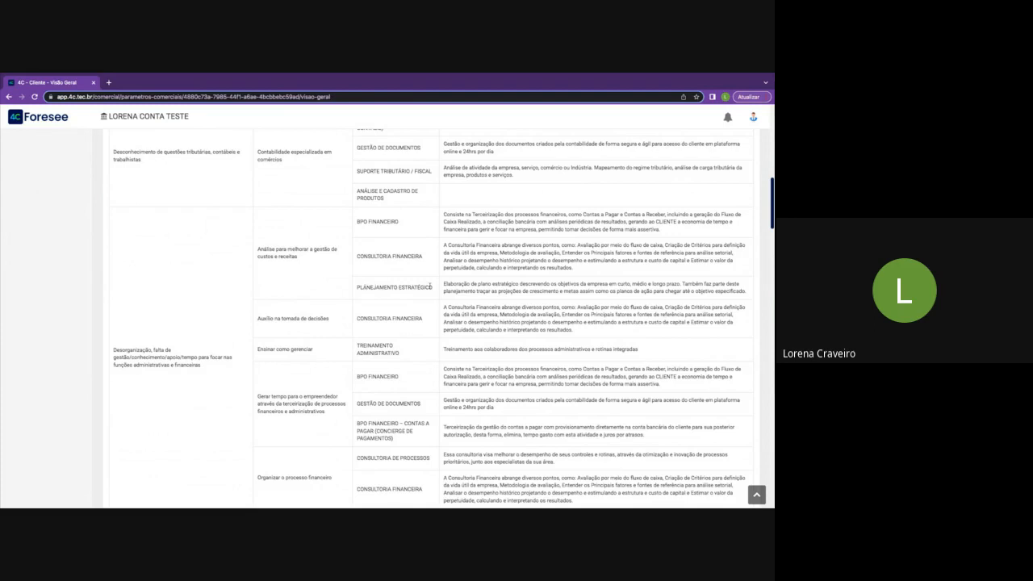
left_click_drag(434, 288, 357, 287)
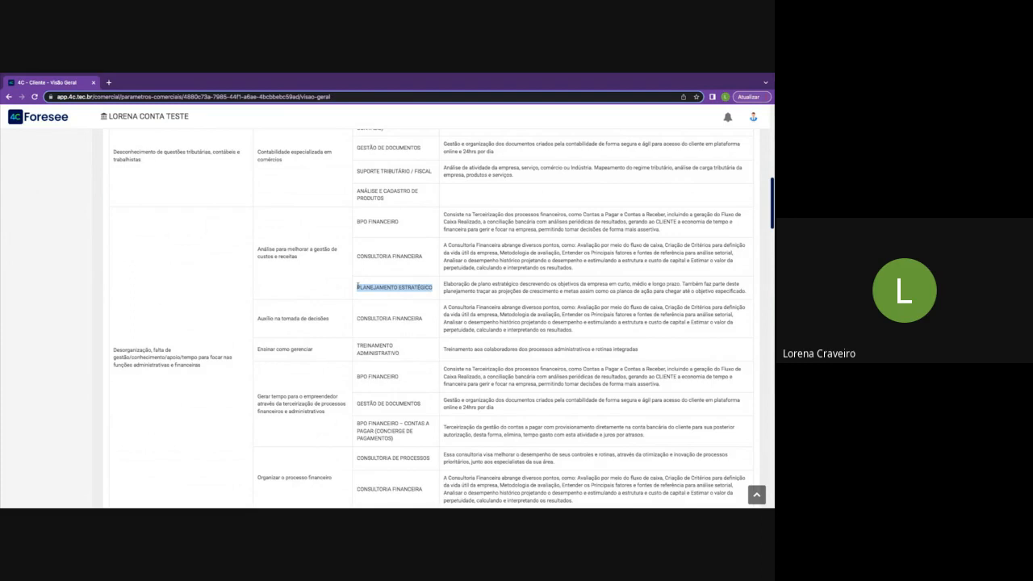
scroll(357, 286, "up", 2)
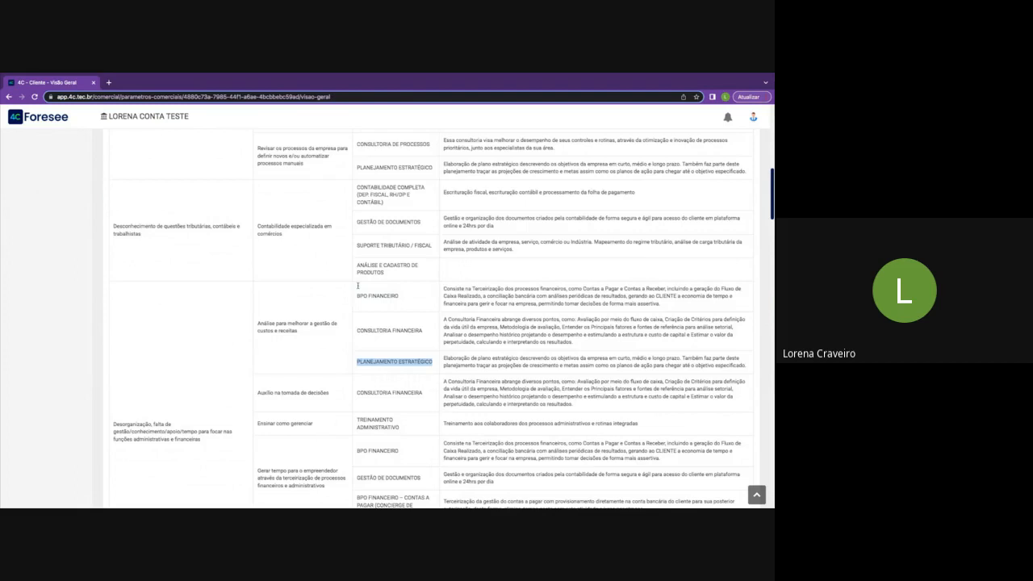
scroll(357, 286, "up", 4)
scroll(357, 296, "up", 5)
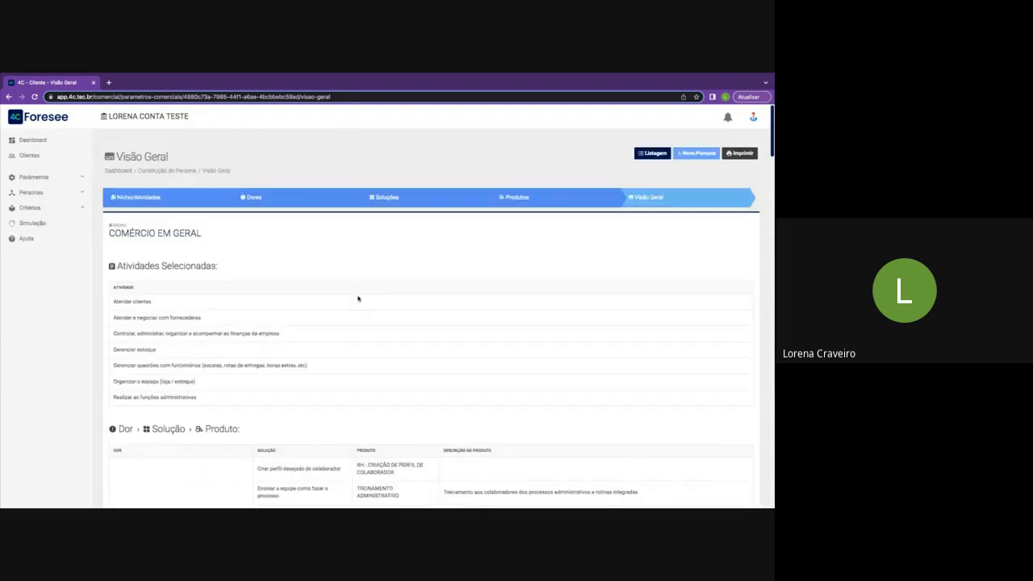
- Return to the filtered persona list and open the Visão Geral of COMERCIO ATACADISTA to review its activities and first pain points
left_click(9, 97)
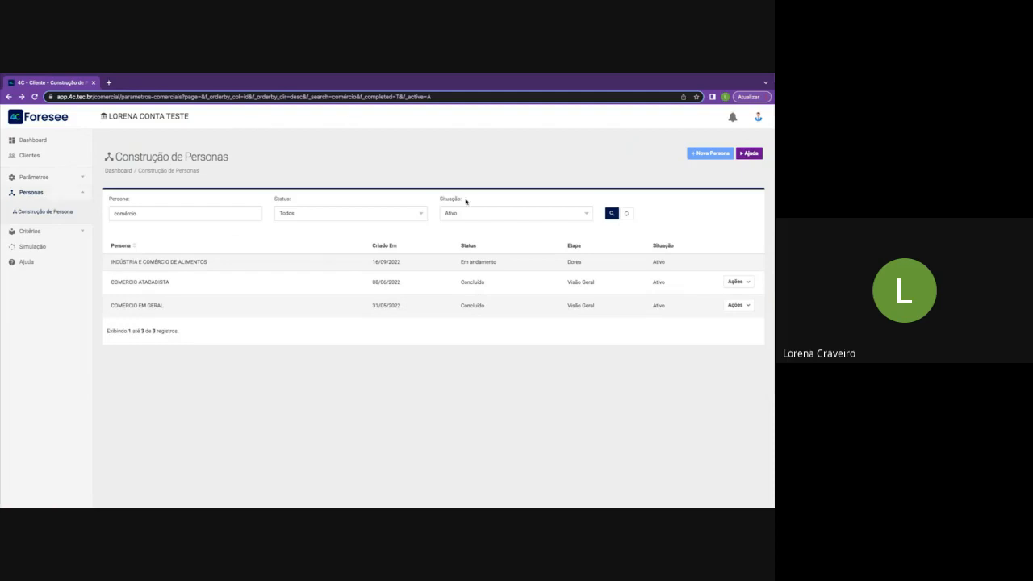
left_click(734, 282)
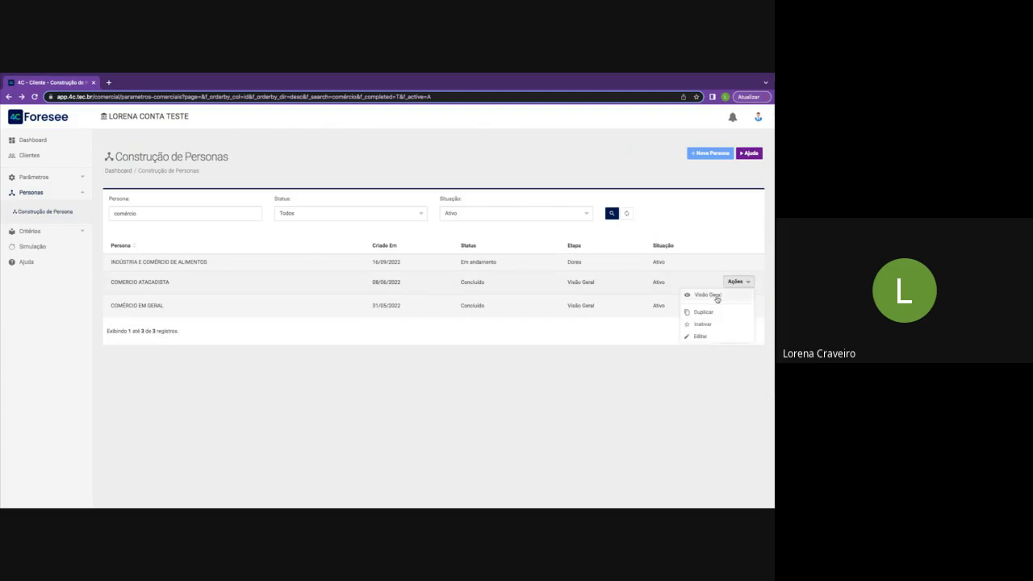
left_click(716, 297)
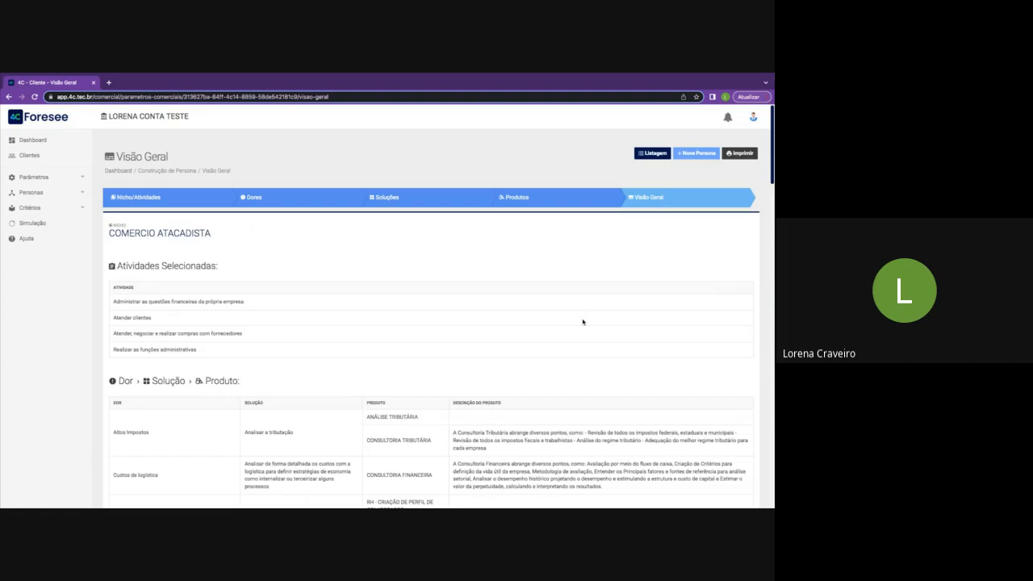
scroll(583, 321, "down", 3)
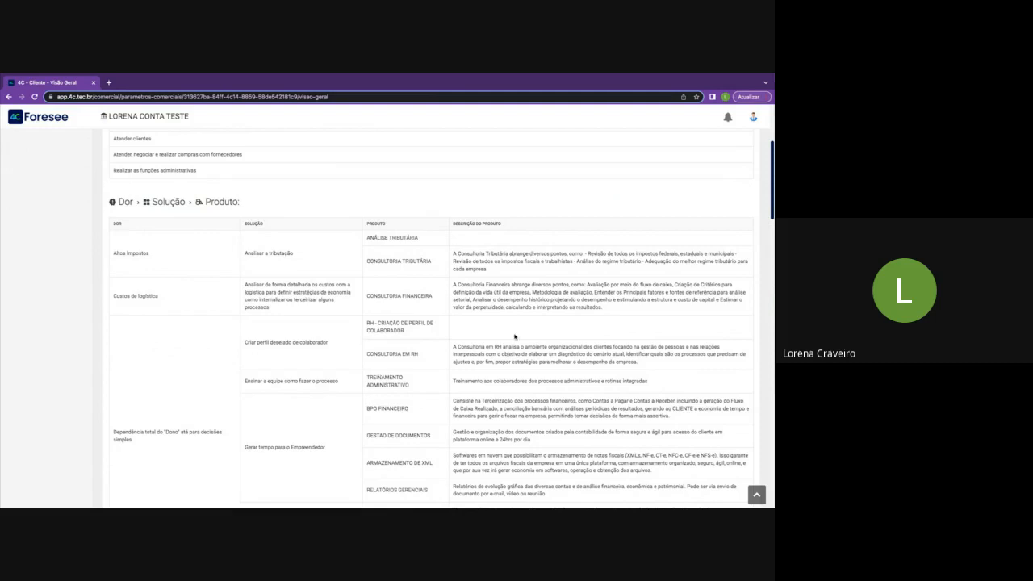
scroll(516, 337, "up", 3)
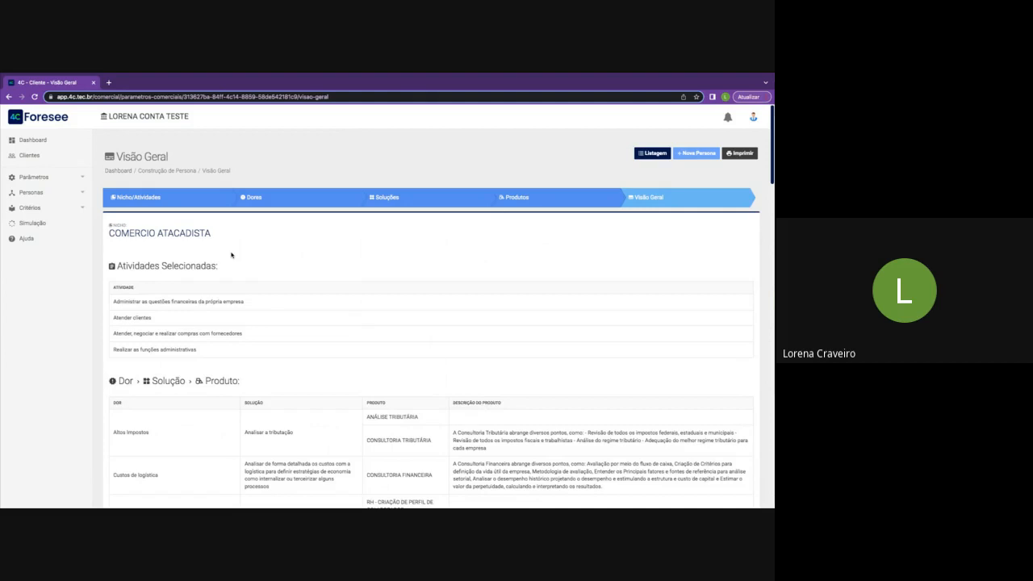
- Examine the Planos Vinculados section of COMERCIO ATACADISTA, comparing the Básico, Avançado and Intermediário plans, and return to the start of the overview
scroll(440, 287, "down", 5)
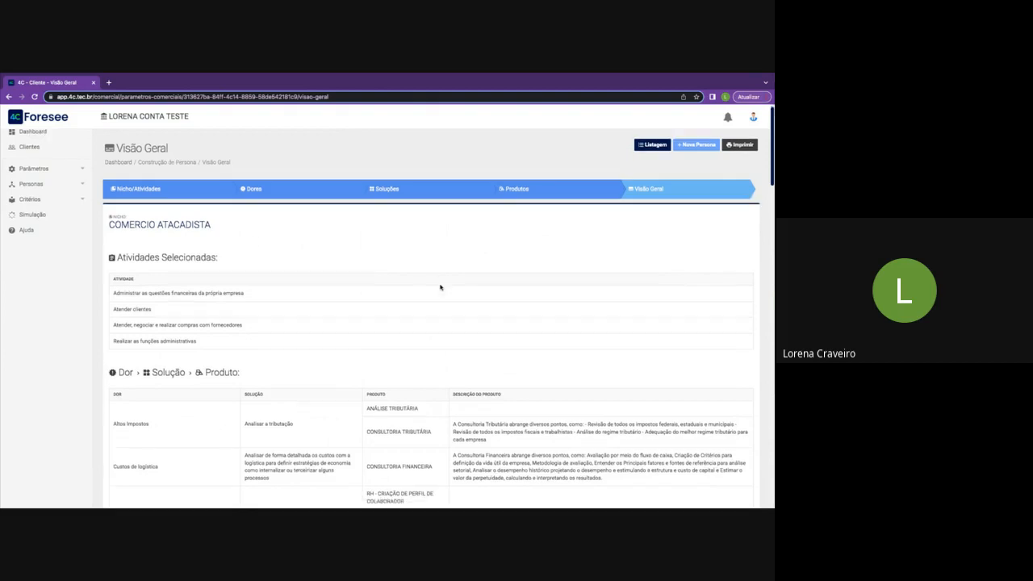
scroll(440, 286, "down", 10)
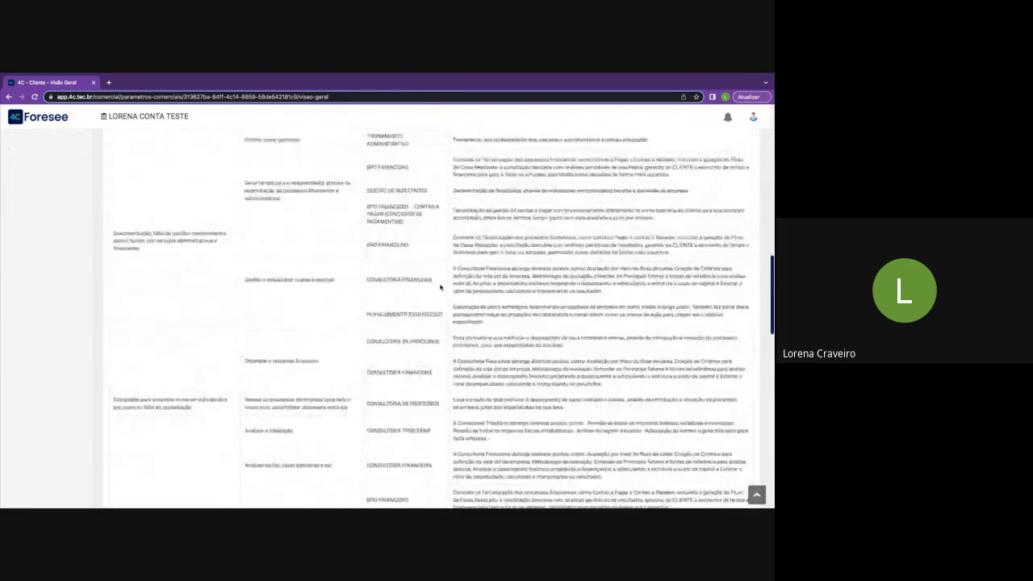
scroll(439, 286, "down", 5)
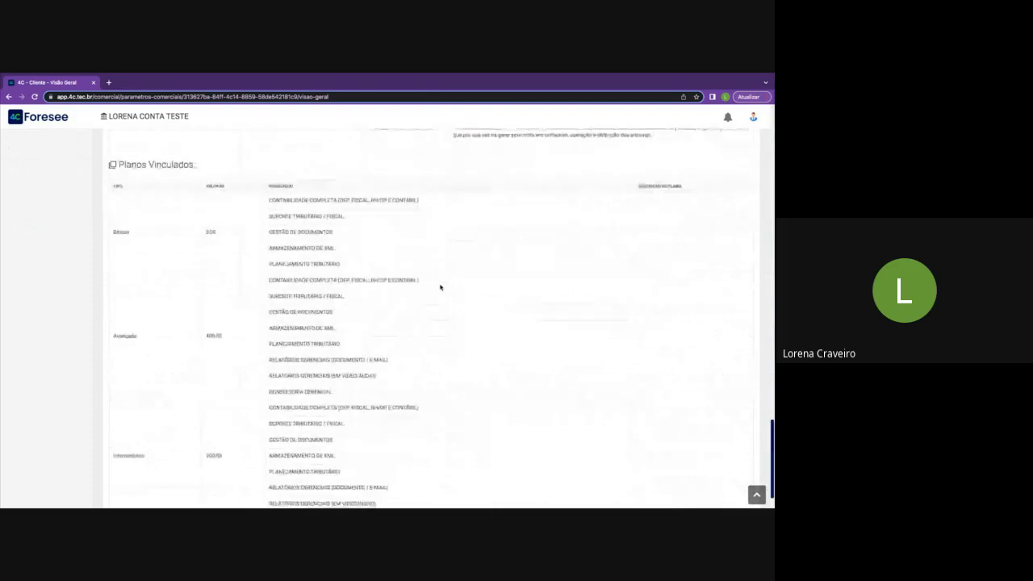
left_click_drag(192, 177, 128, 177)
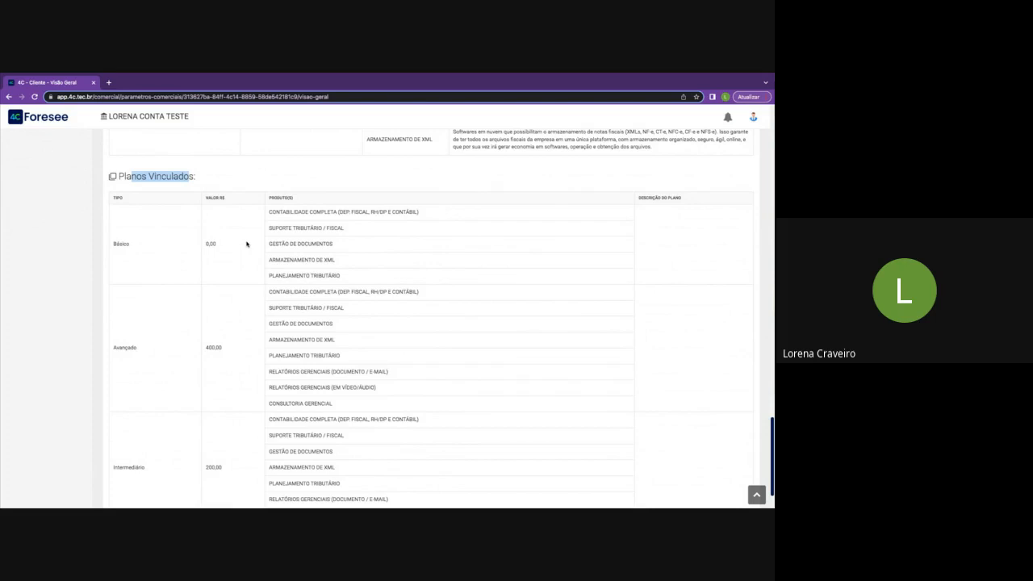
left_click(307, 184)
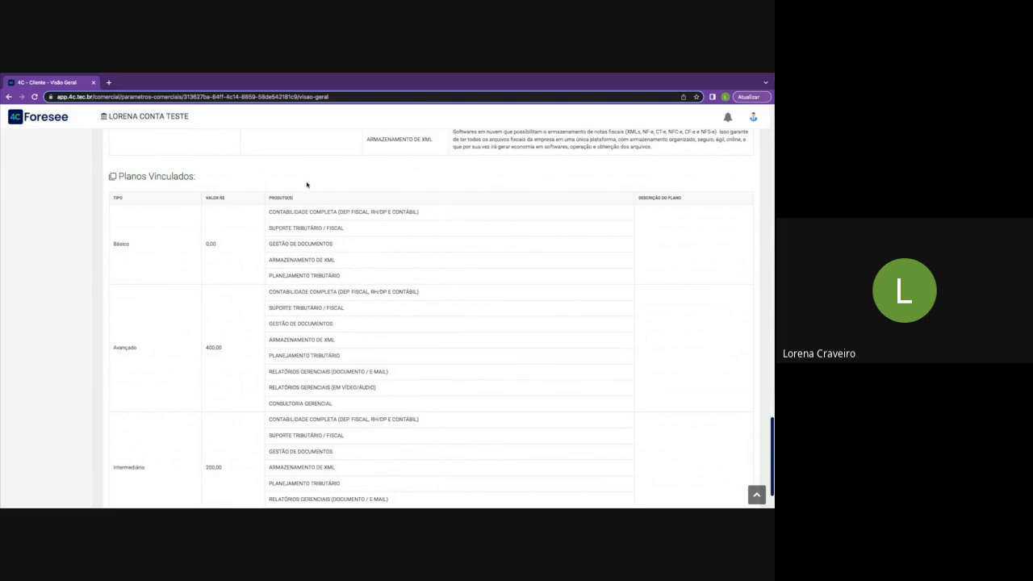
scroll(306, 184, "down", 1)
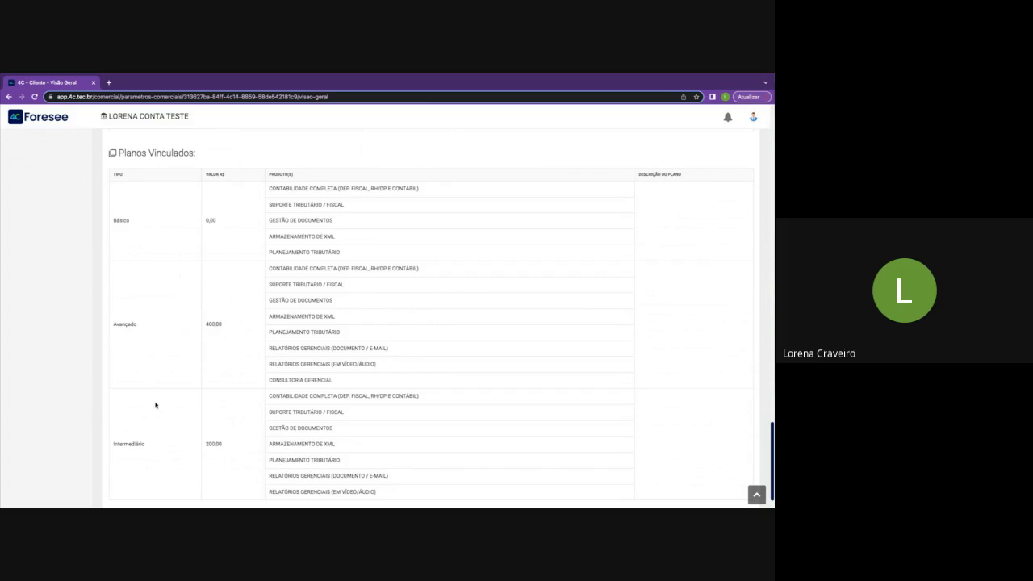
scroll(159, 331, "up", 2)
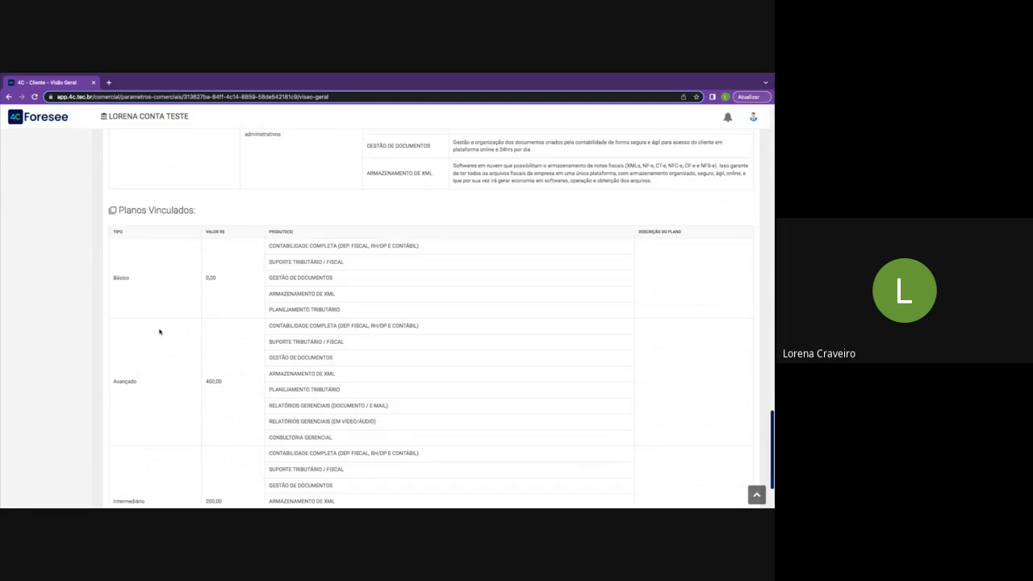
scroll(159, 331, "down", 1)
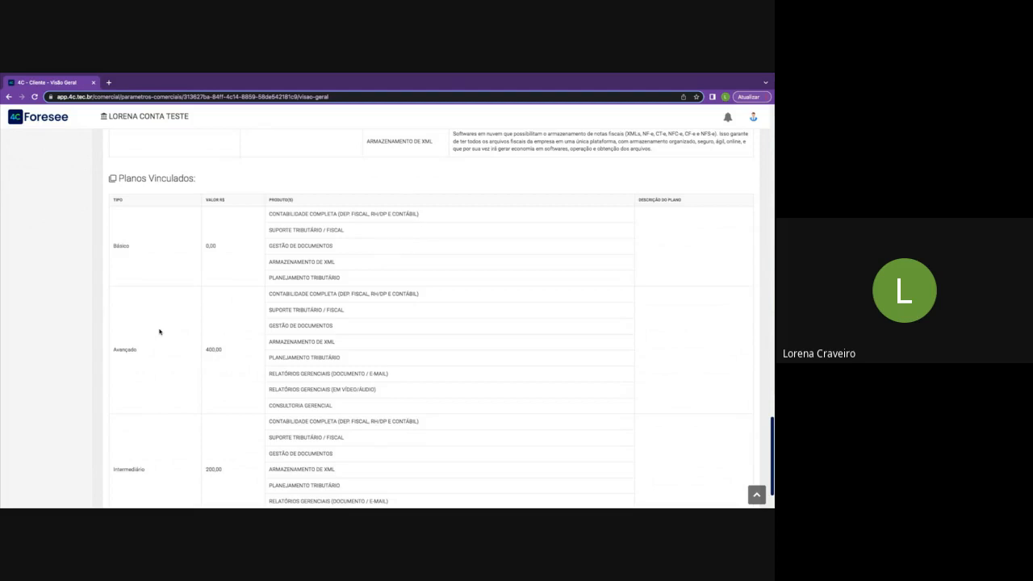
scroll(159, 332, "up", 10)
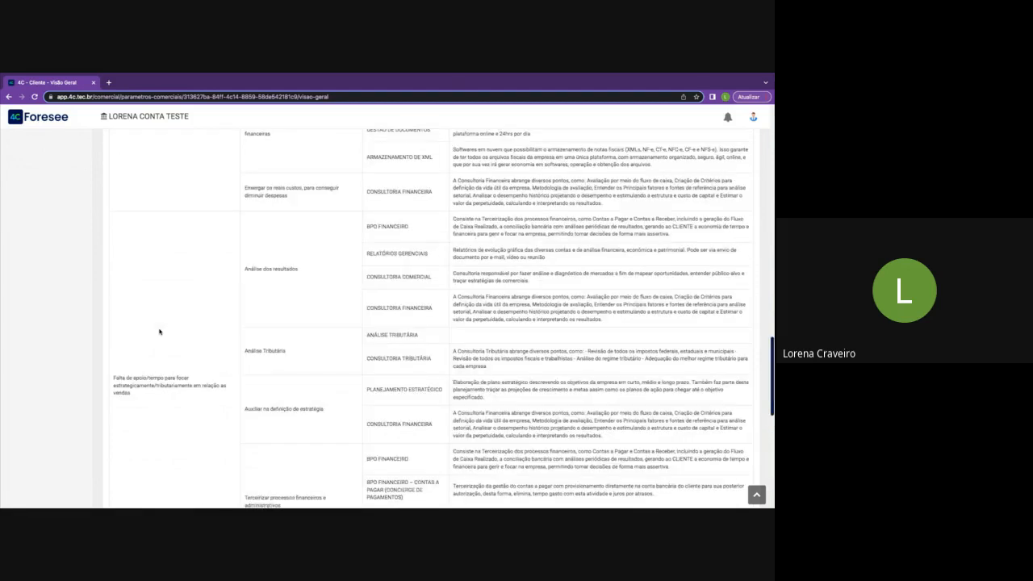
scroll(159, 332, "up", 15)
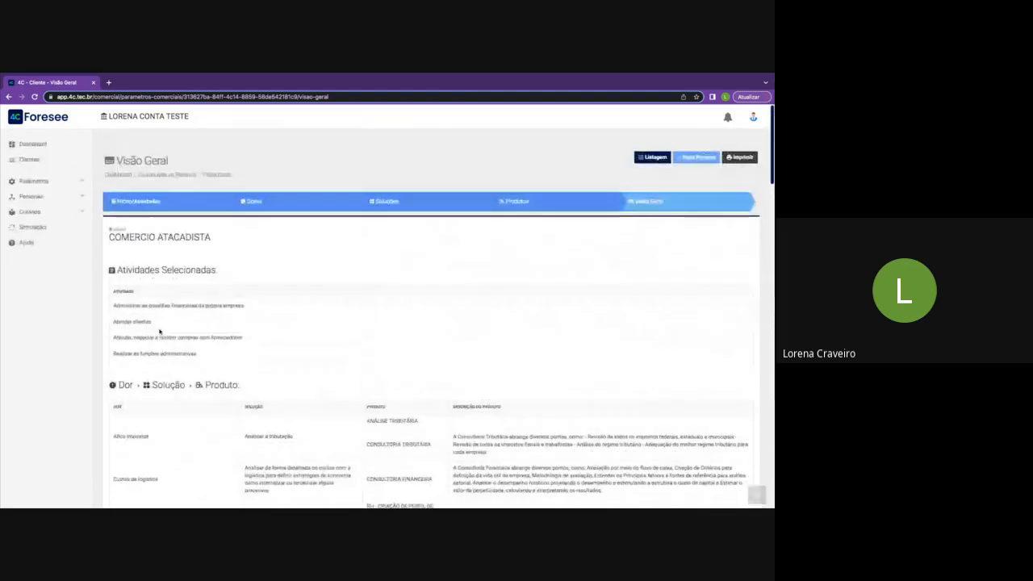
- Open the Planos parameter list and examine the plans, values and criteria of each plan type from Corretor de Imóveis - PJ to Supermercado
left_click(83, 181)
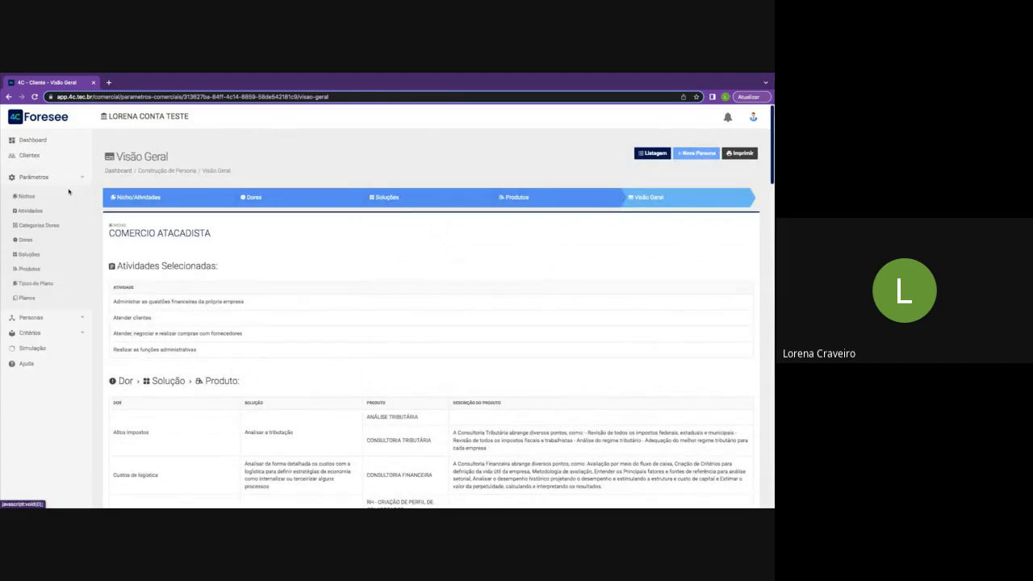
left_click(28, 298)
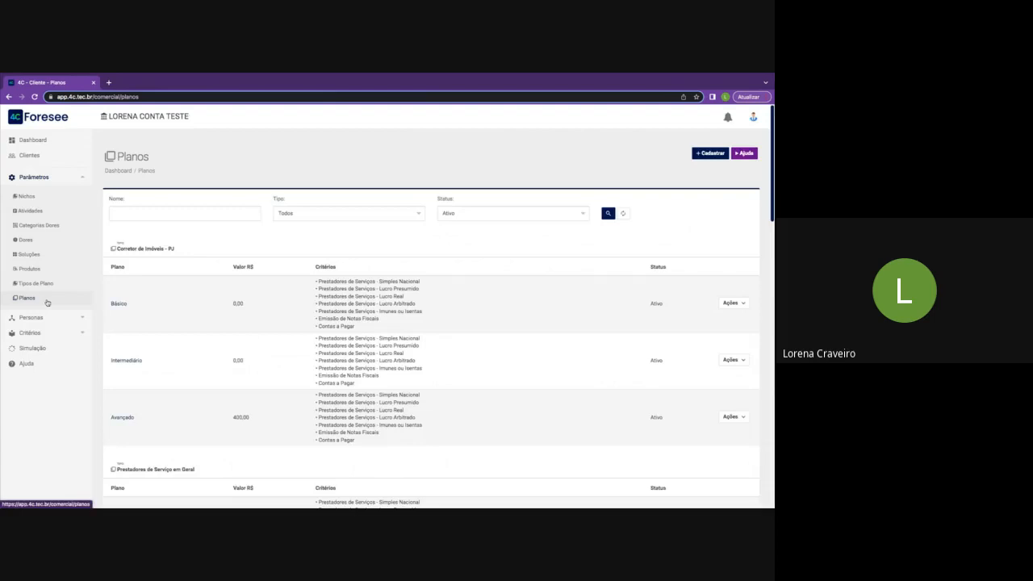
scroll(258, 290, "down", 1)
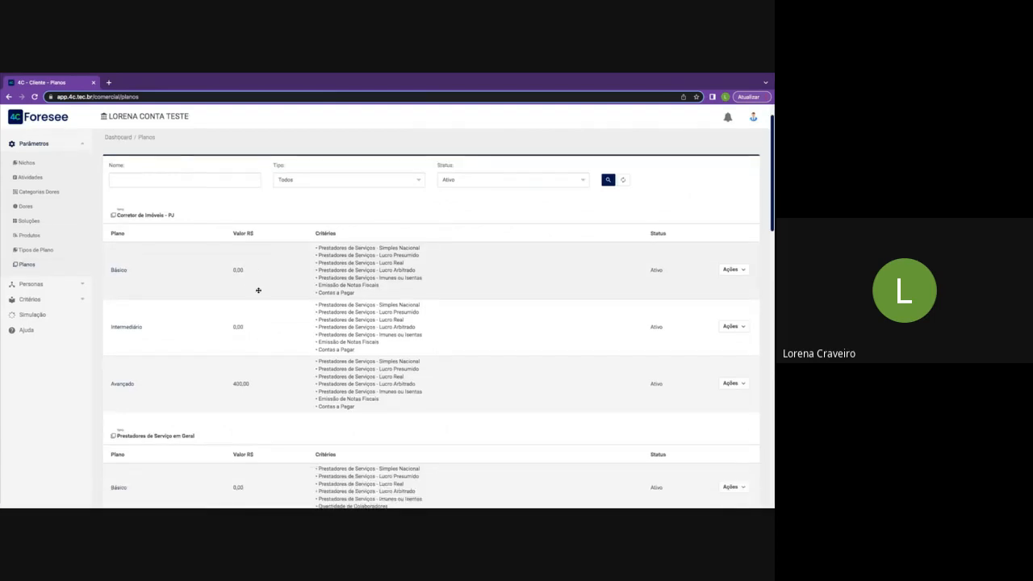
scroll(218, 321, "down", 1)
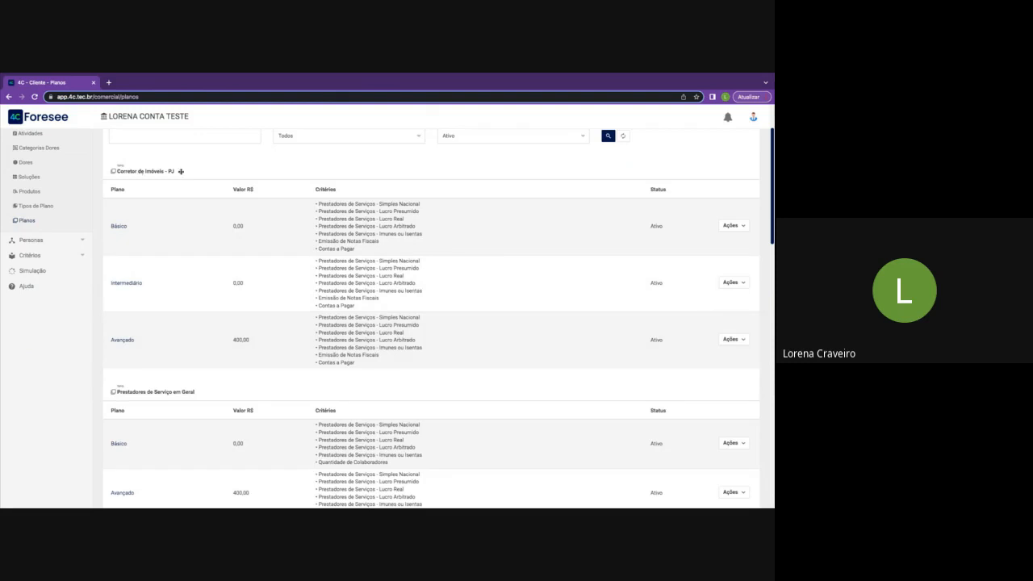
scroll(181, 171, "down", 3)
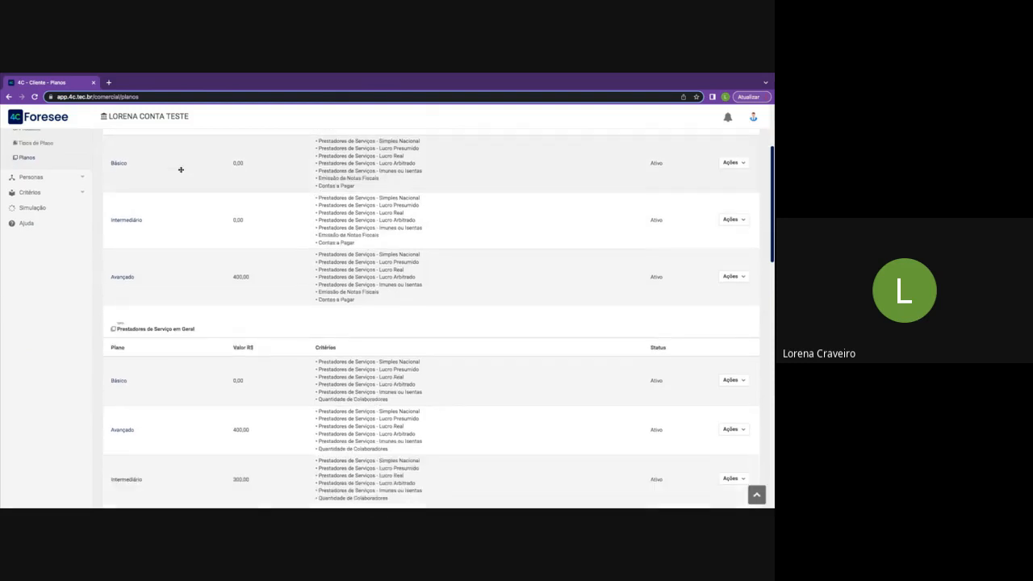
scroll(180, 170, "down", 2)
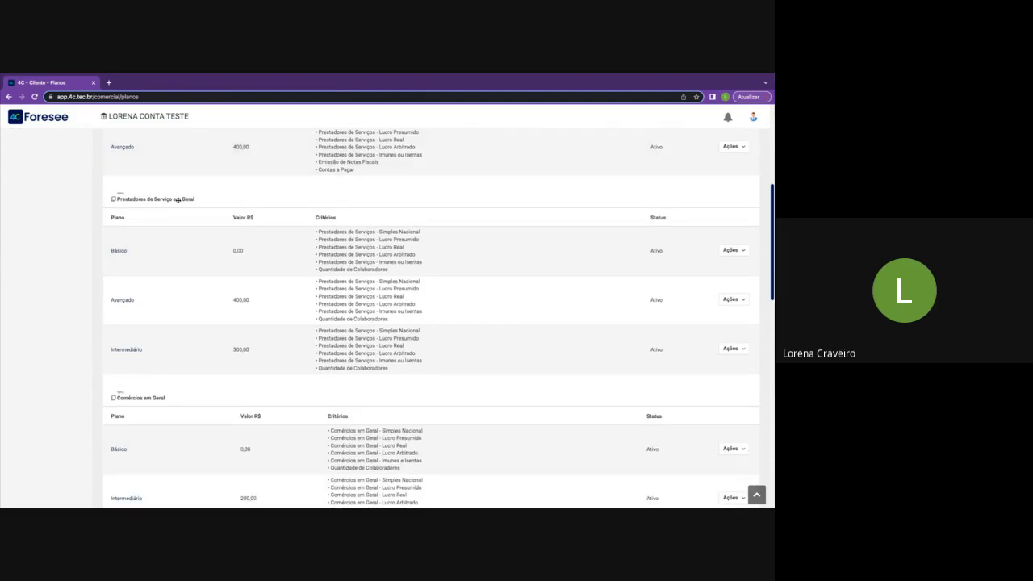
scroll(170, 242, "down", 3)
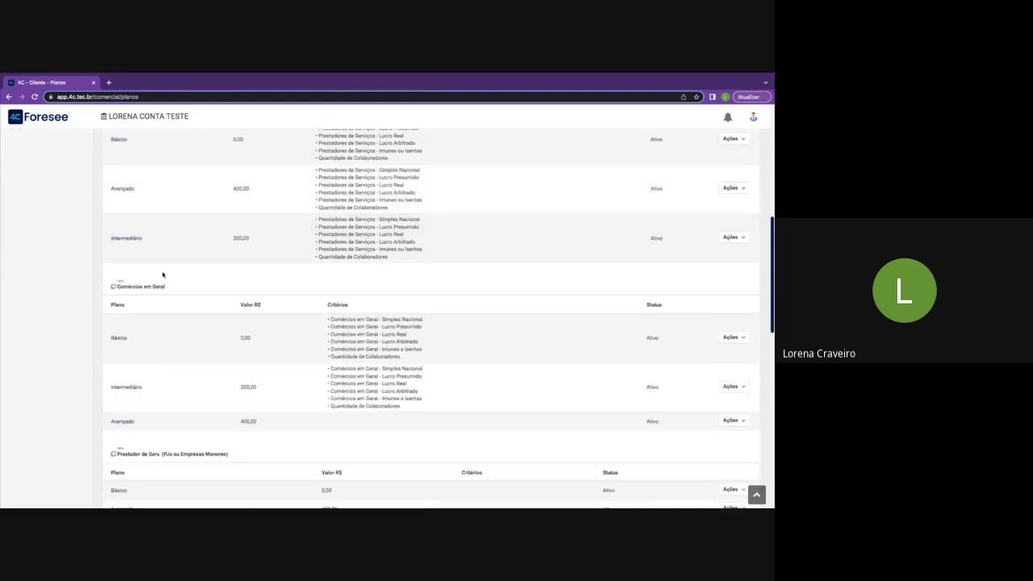
scroll(168, 291, "down", 3)
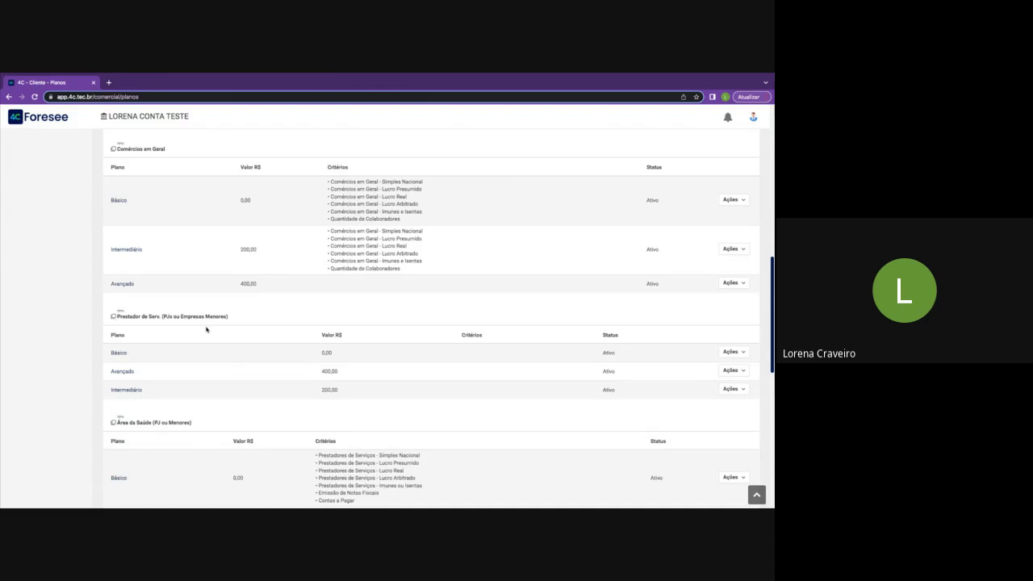
scroll(206, 327, "down", 1)
scroll(206, 327, "down", 2)
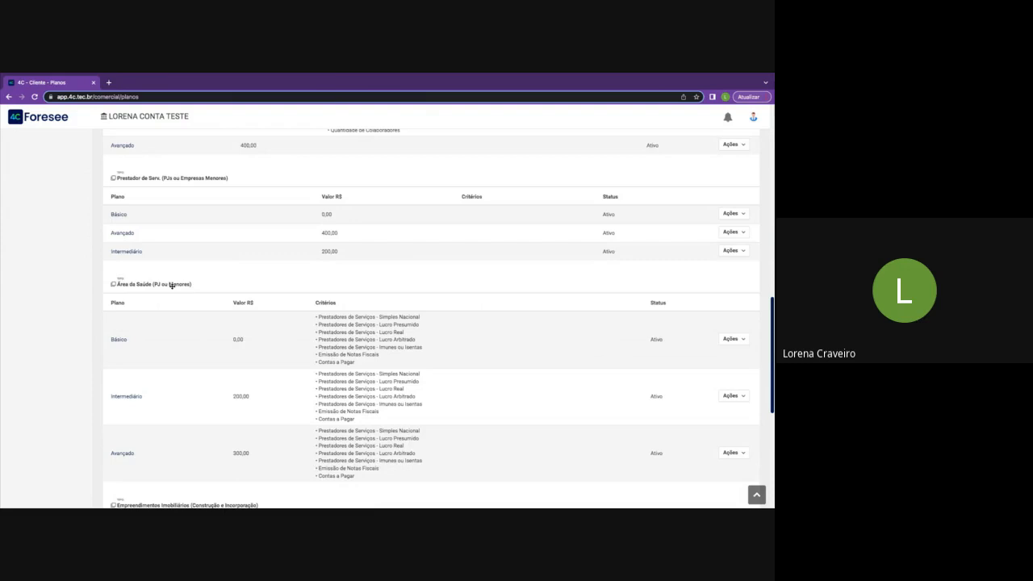
scroll(171, 286, "down", 5)
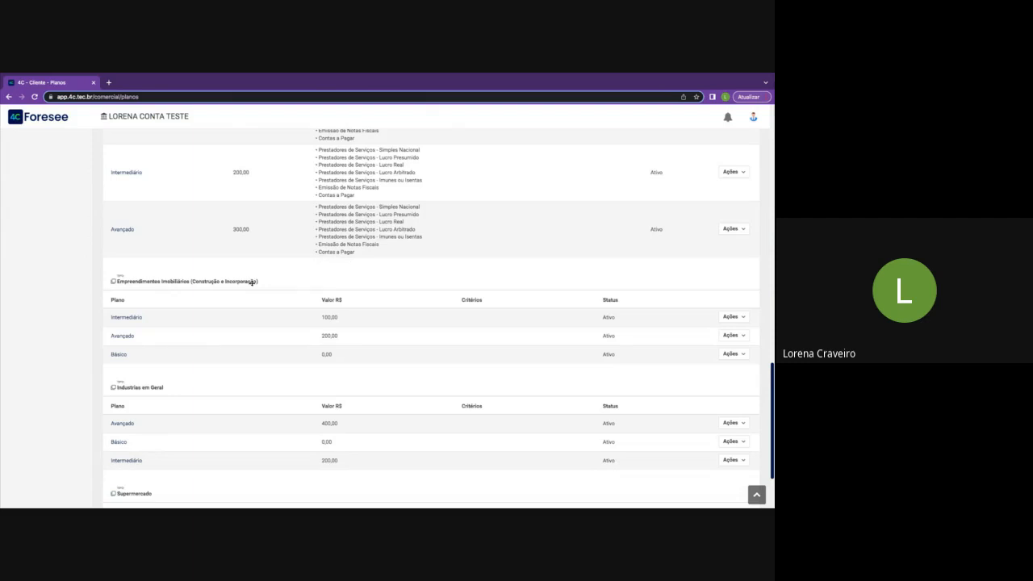
scroll(252, 282, "down", 2)
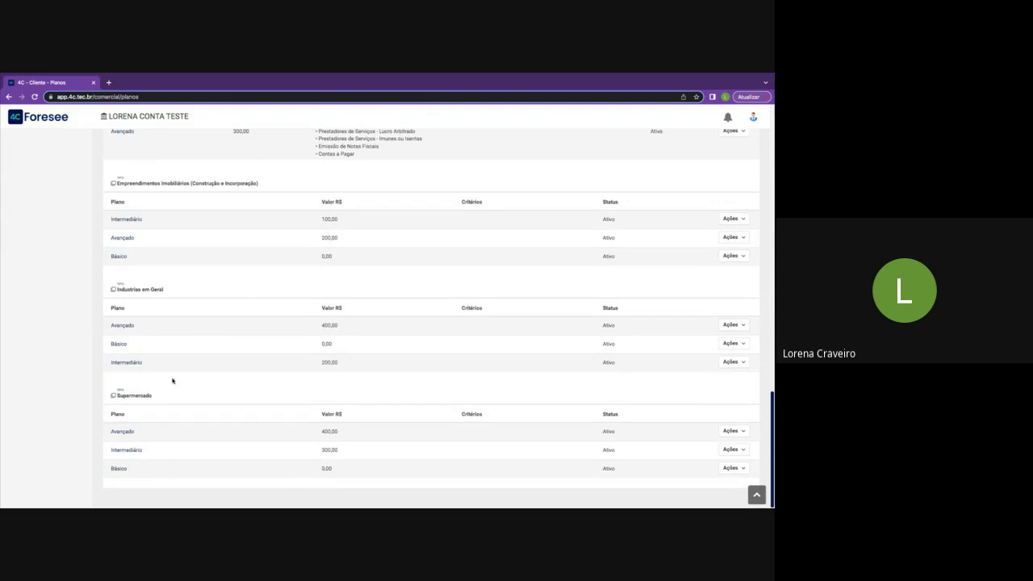
- Return to the Comércios em Geral plan type and open its Básico plan for editing
scroll(171, 380, "up", 1)
scroll(172, 380, "up", 2)
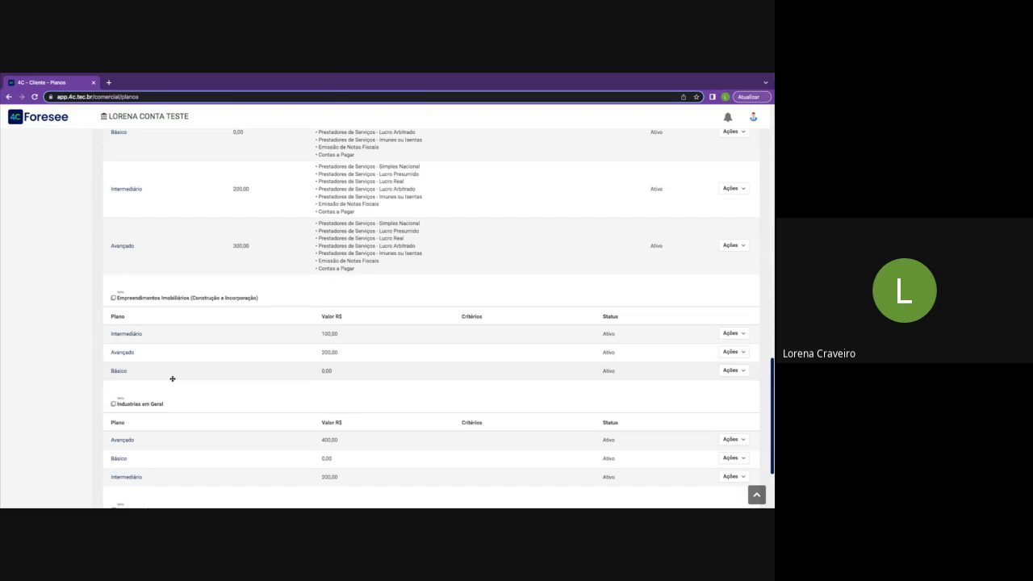
scroll(172, 378, "up", 1)
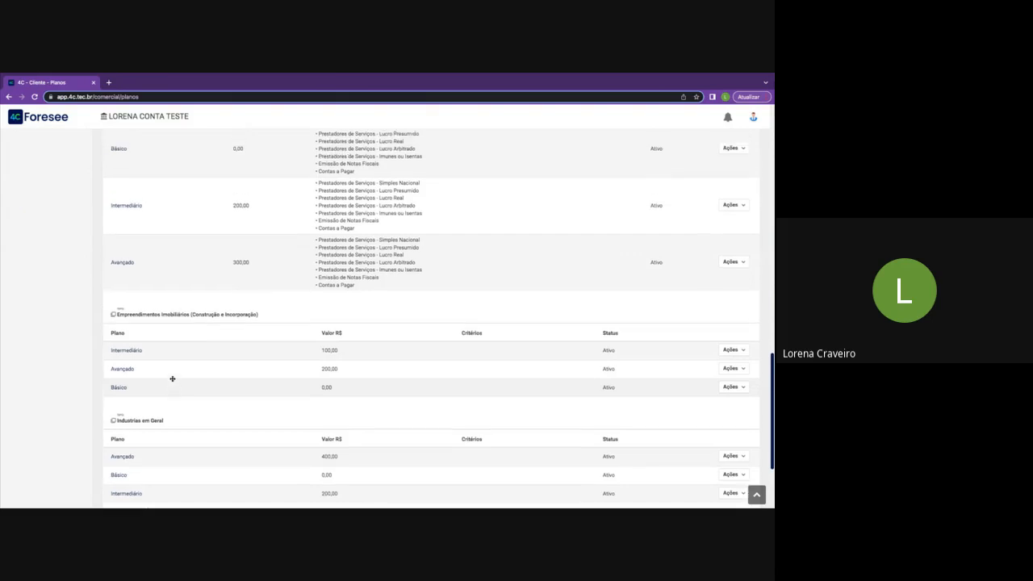
scroll(172, 379, "up", 2)
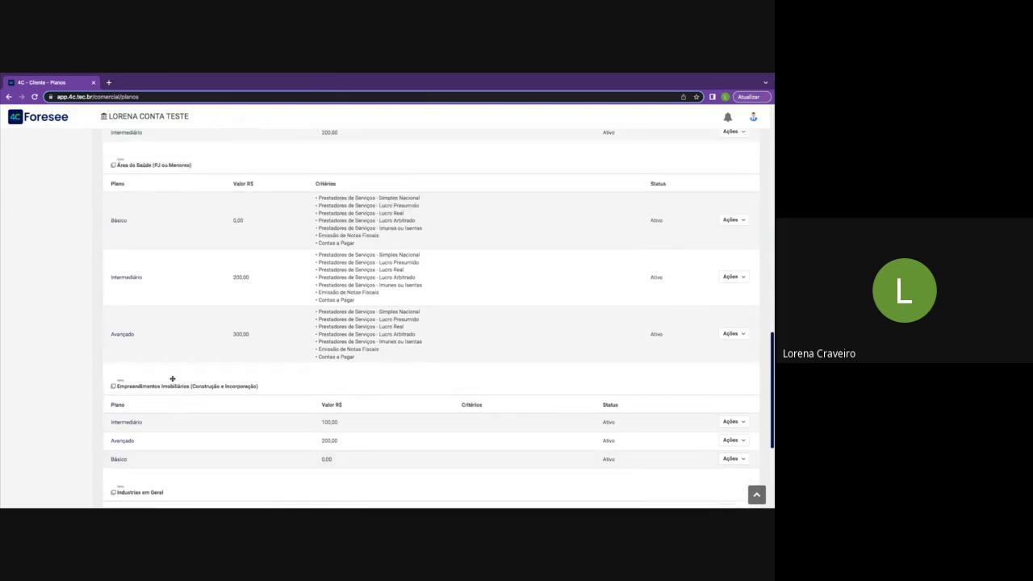
scroll(171, 378, "down", 2)
scroll(172, 378, "up", 7)
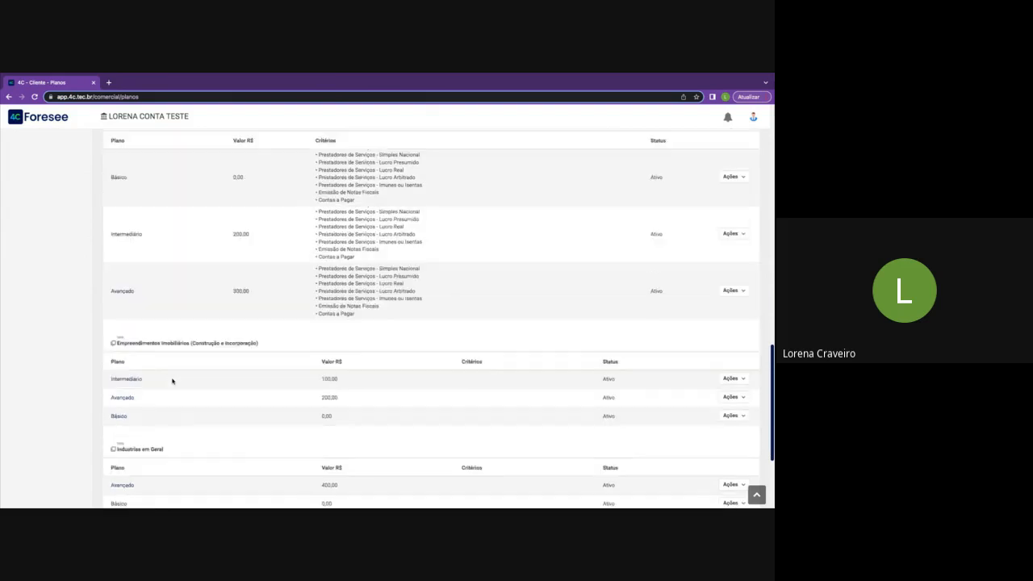
scroll(172, 379, "up", 4)
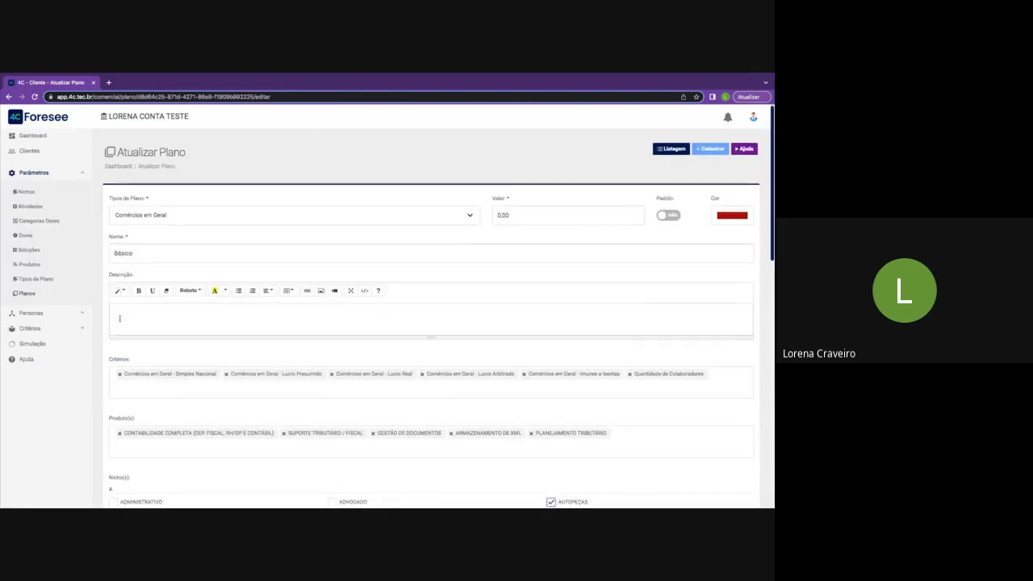
- Remove SUPORTE TRIBUTÁRIO / FISCAL, GESTÃO DE DOCUMENTOS, PLANEJAMENTO TRIBUTÁRIO and ARMAZENAMENTO DE XML from the plan's products, and add SUPORTE TRIBUTÁRIO / FISCAL back
scroll(129, 363, "down", 1)
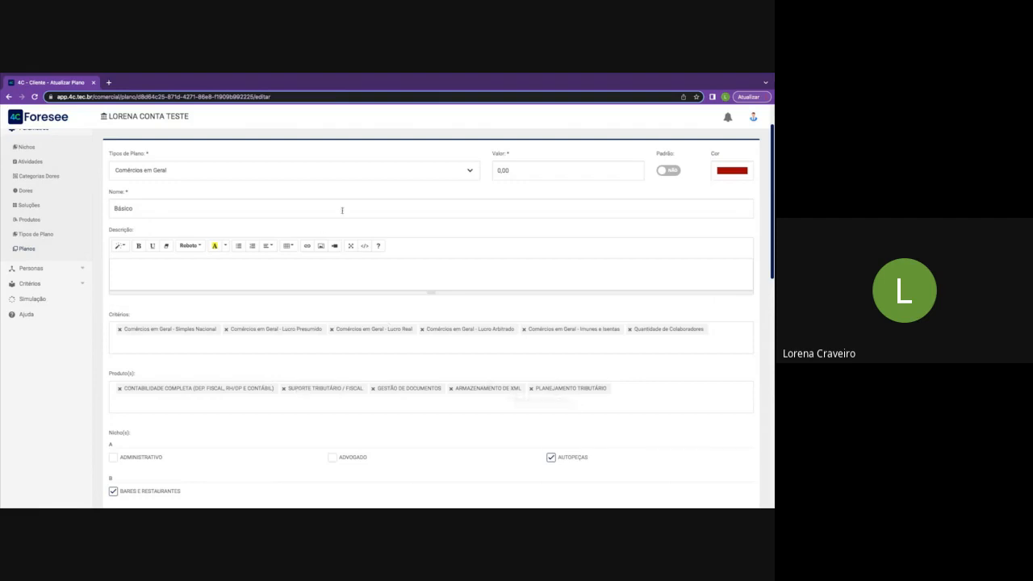
left_click(198, 410)
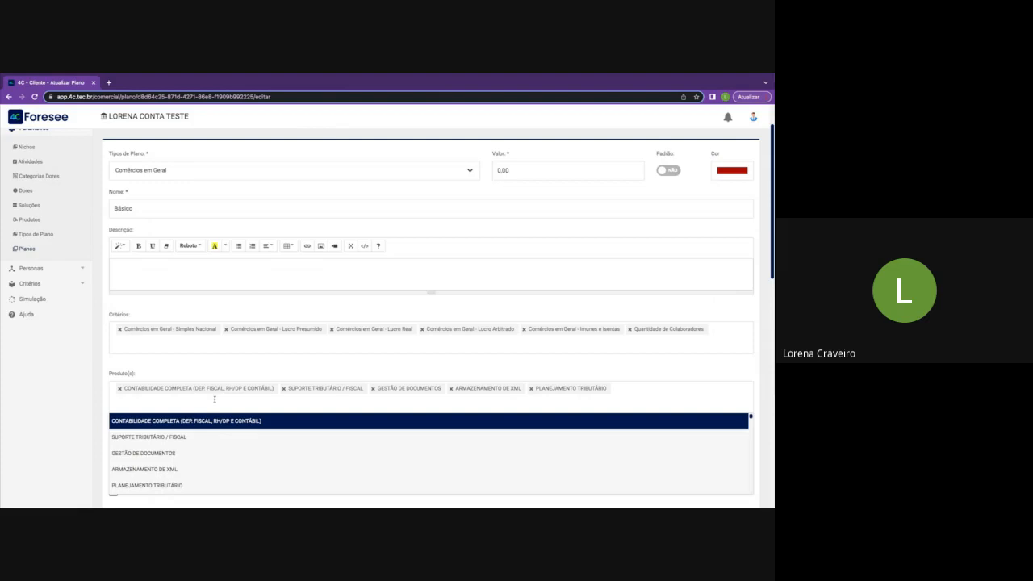
left_click(172, 437)
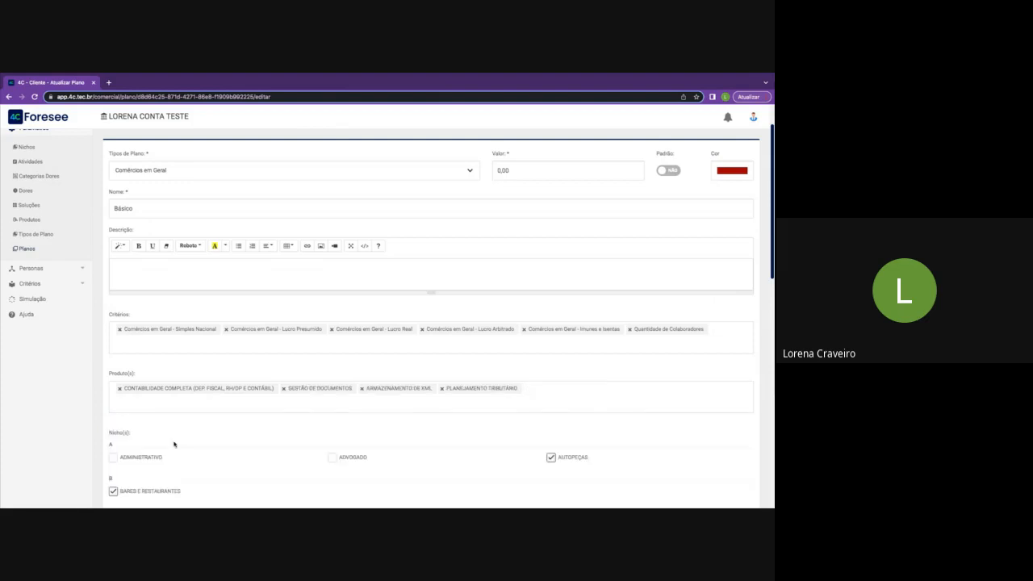
left_click(174, 403)
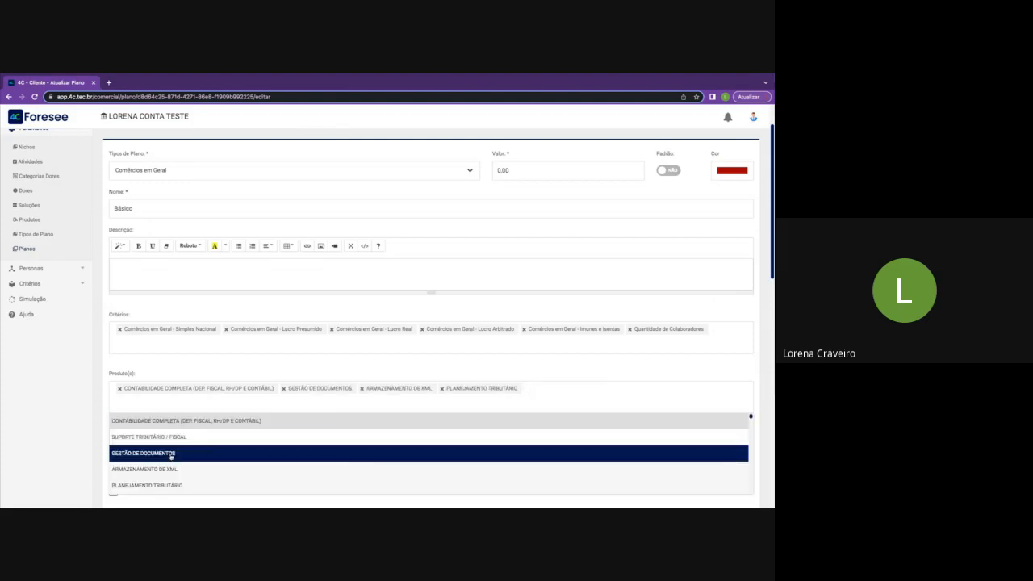
left_click(171, 454)
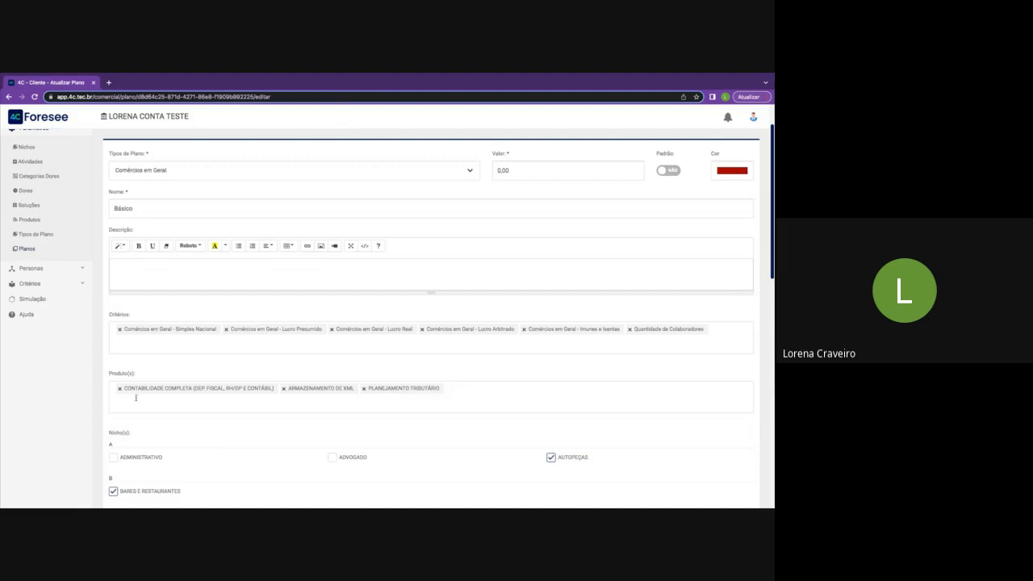
left_click(365, 388)
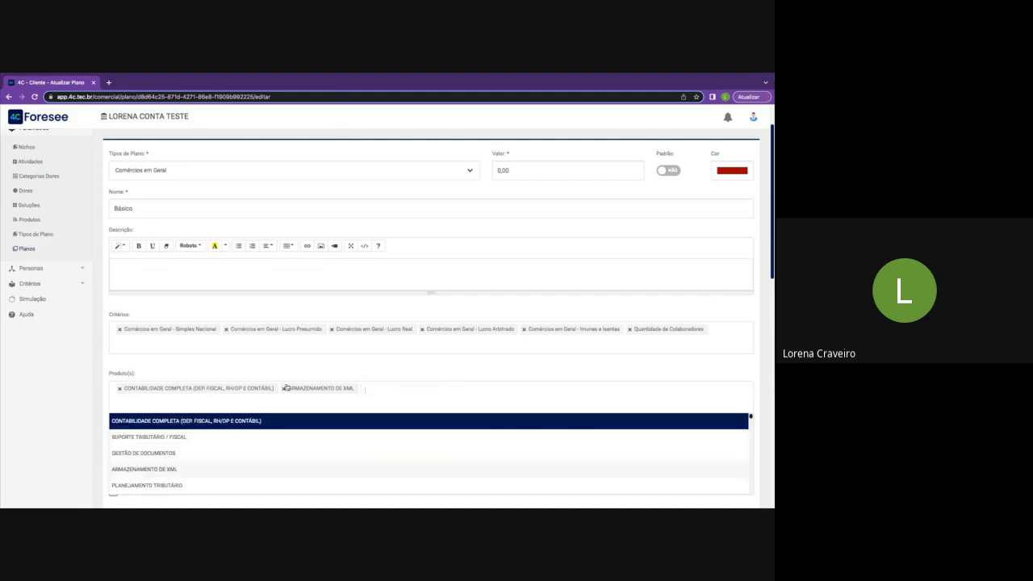
left_click(284, 388)
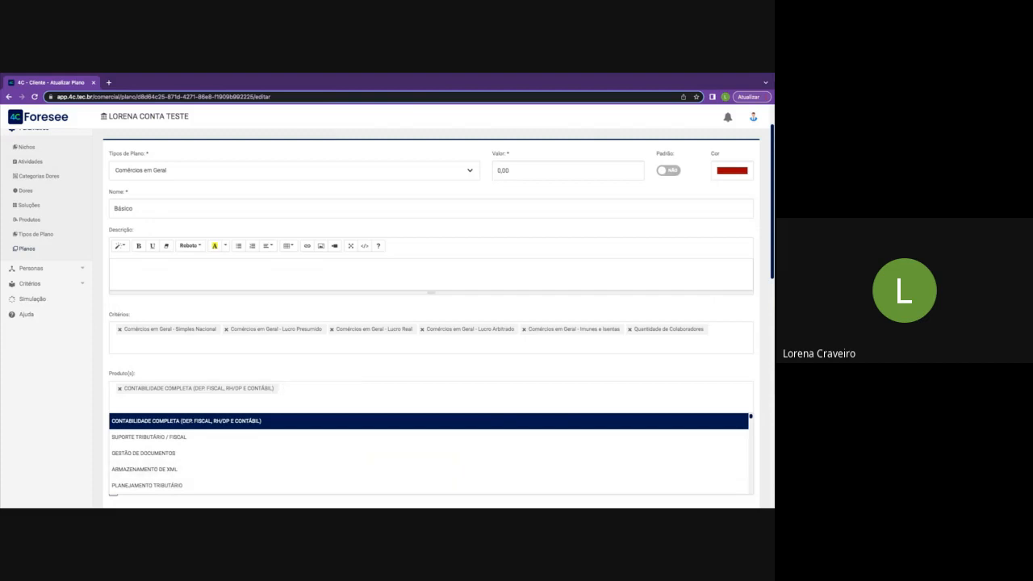
left_click(181, 442)
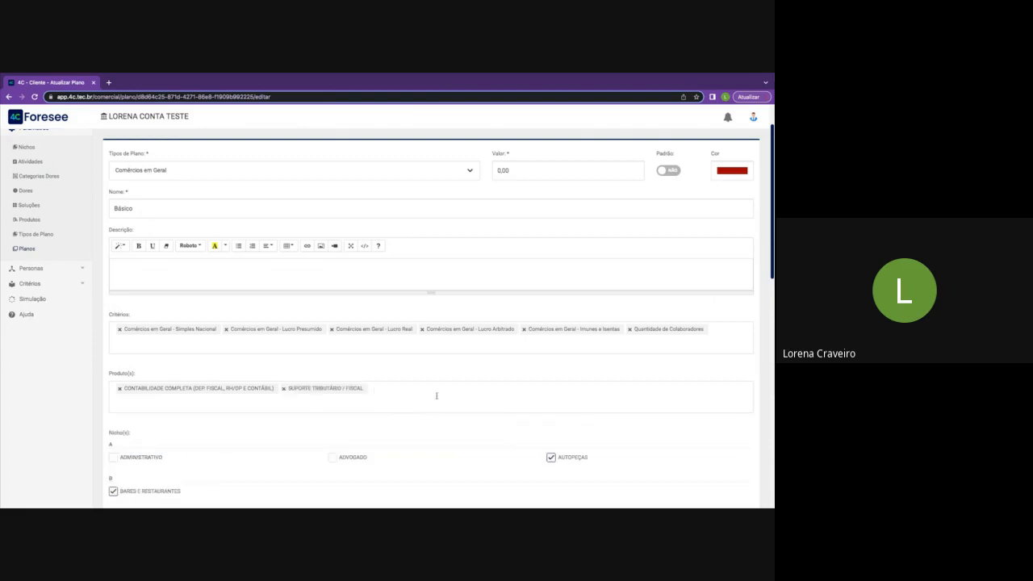
- Search the products for "rela", try adding ANÁLISES E RELATÓRIOS FINANCEIROS to the plan, and remove it again
left_click(436, 395)
type("rela")
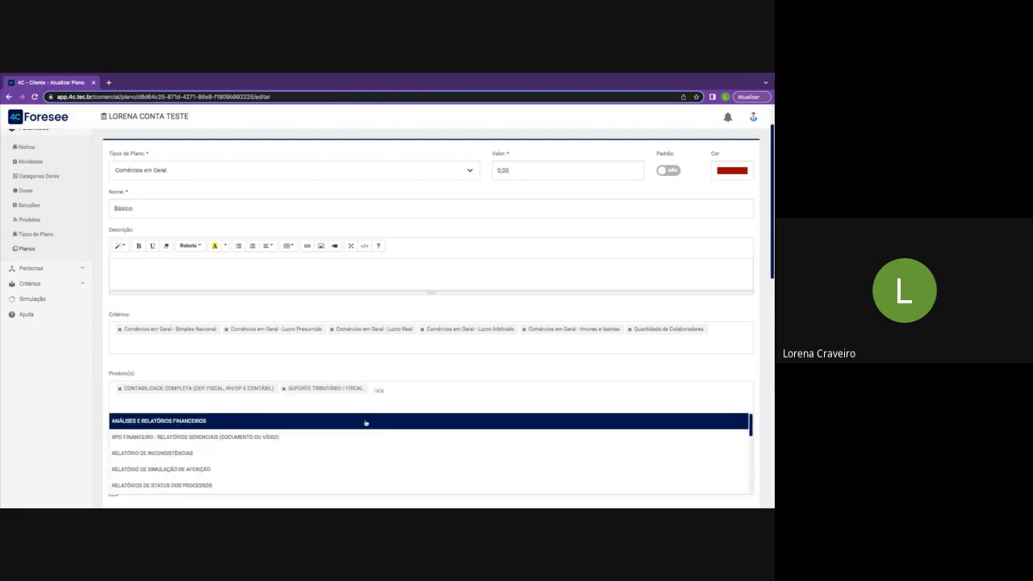
left_click(365, 421)
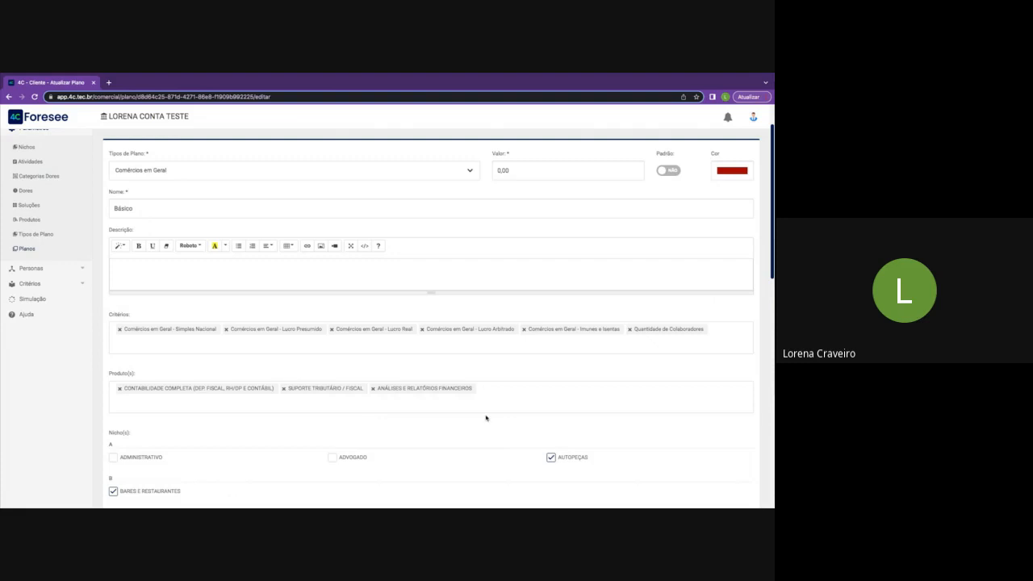
scroll(487, 417, "down", 1)
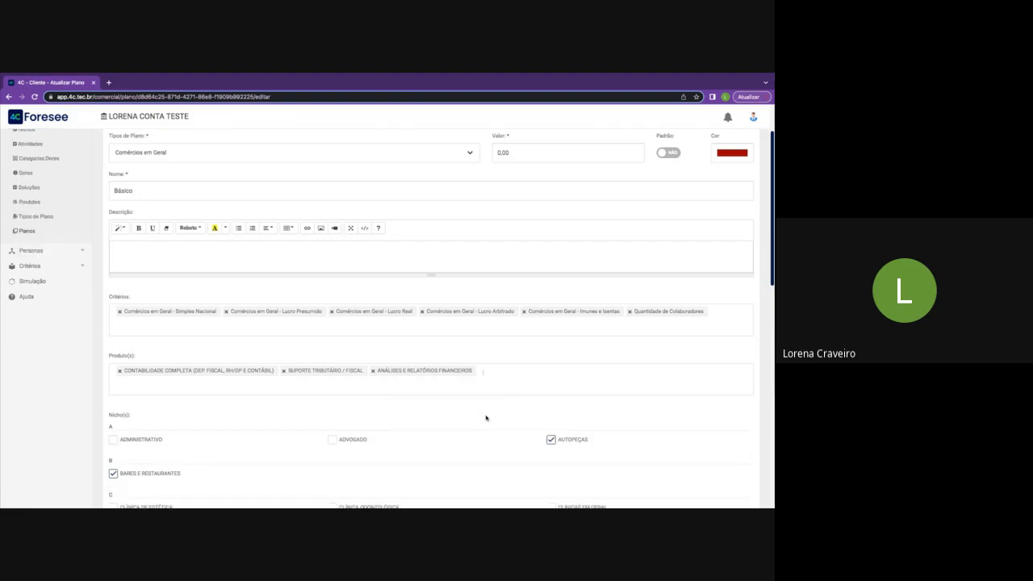
left_click(373, 371)
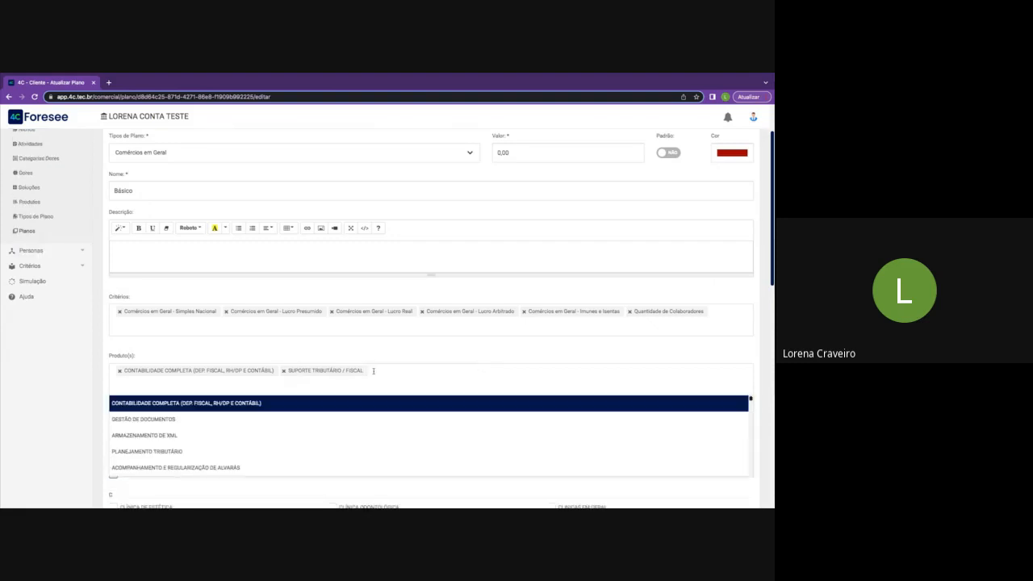
left_click(154, 349)
- Examine the niches linked to the Básico plan, from section A through the last group, alongside its criteria and products
scroll(293, 376, "down", 5)
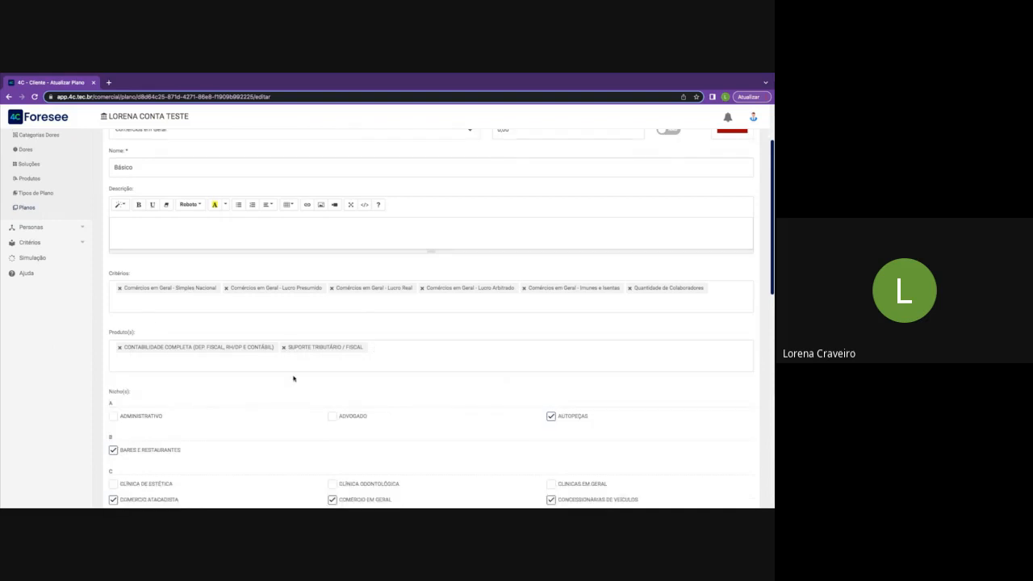
scroll(293, 378, "down", 3)
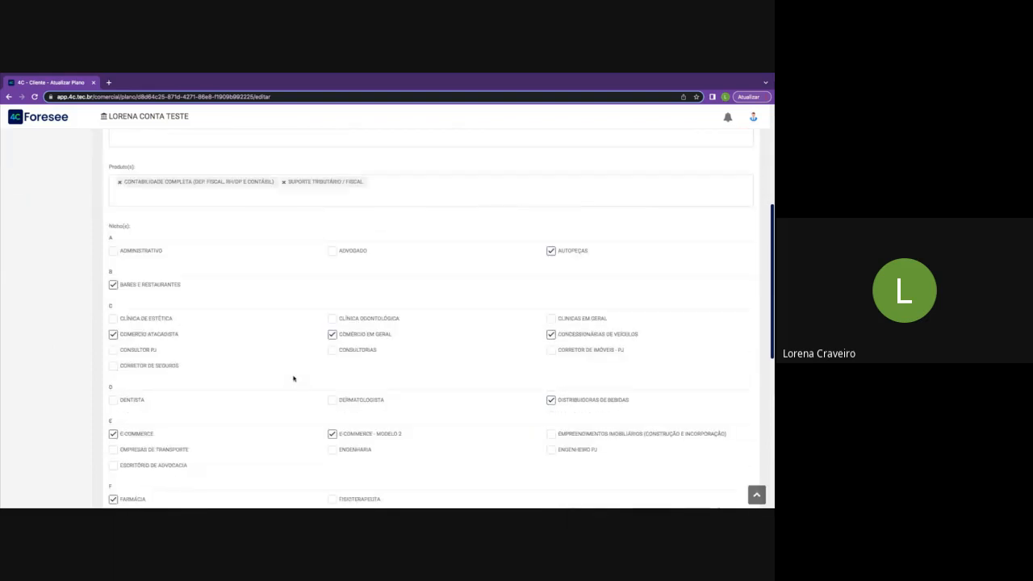
scroll(293, 379, "up", 10)
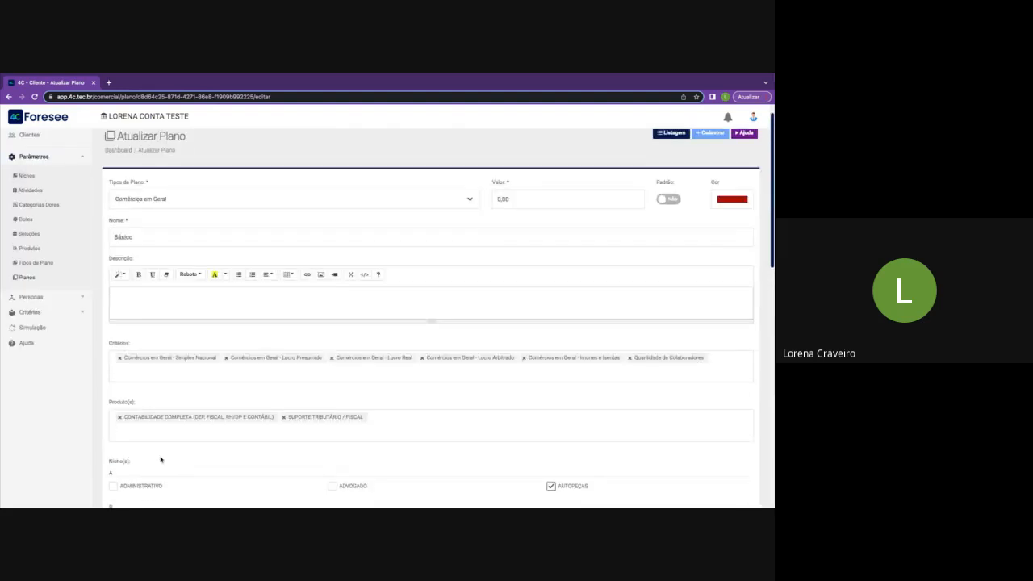
scroll(160, 459, "down", 3)
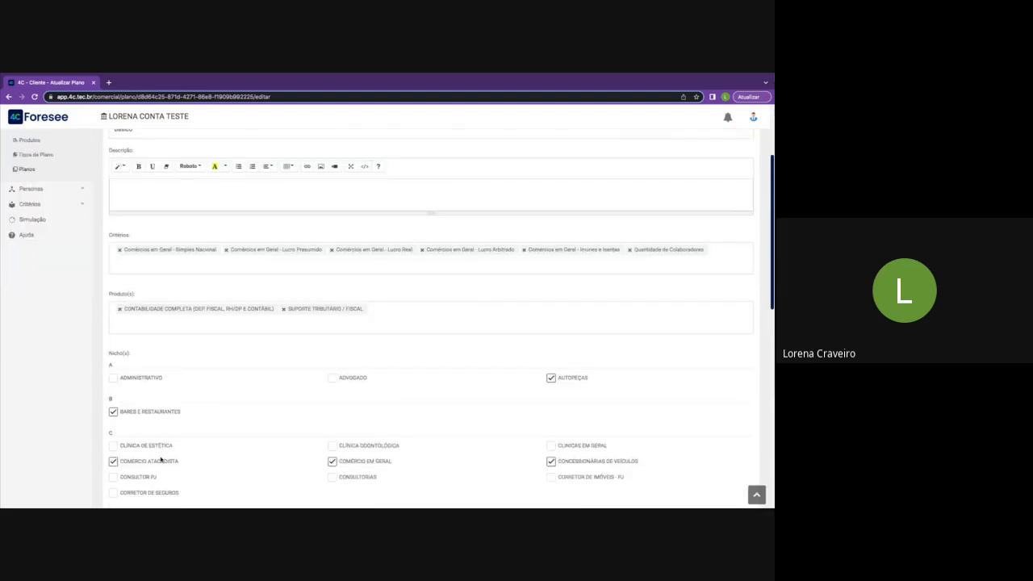
mouse_move(175, 494)
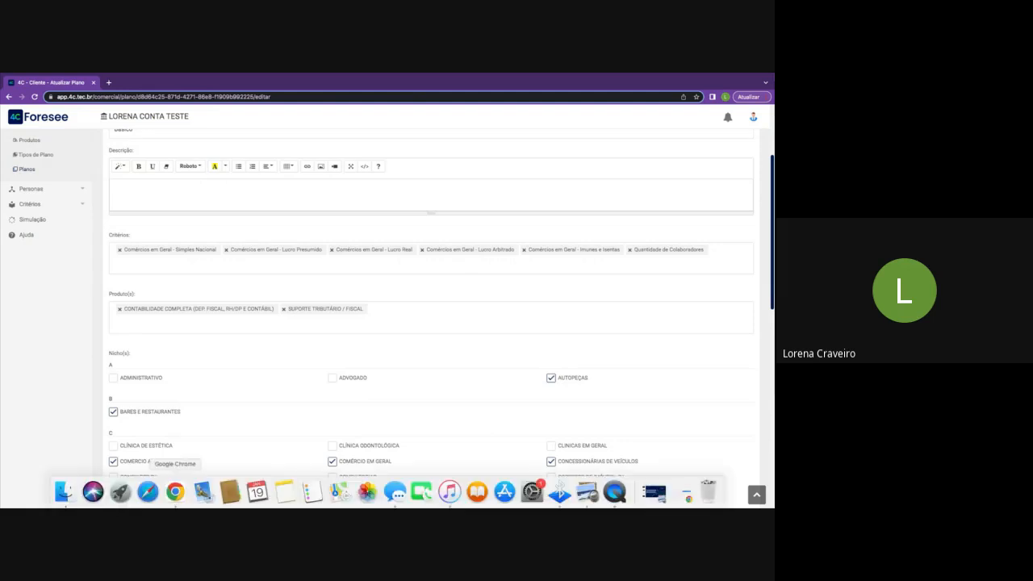
scroll(374, 383, "down", 2)
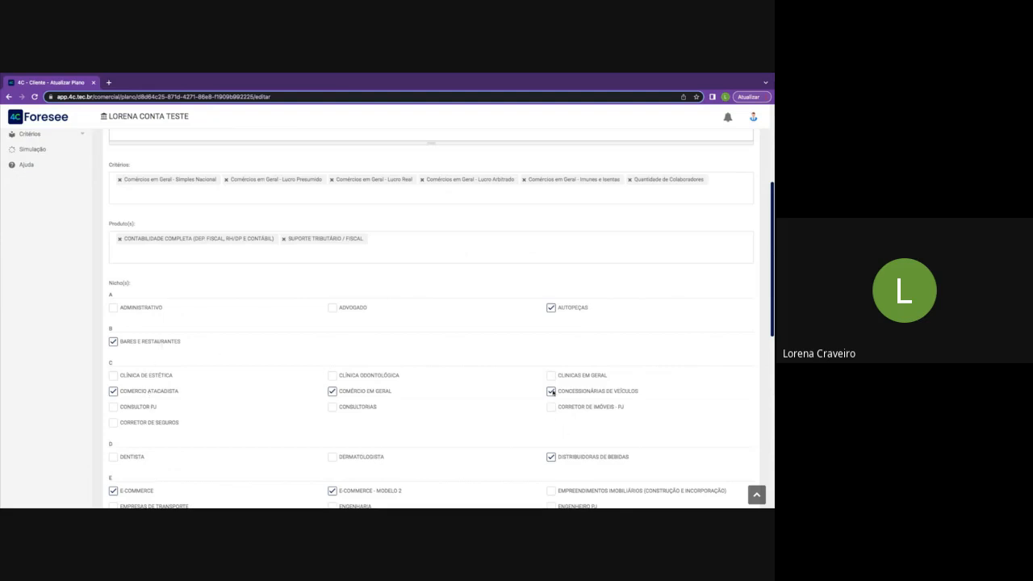
scroll(552, 392, "down", 1)
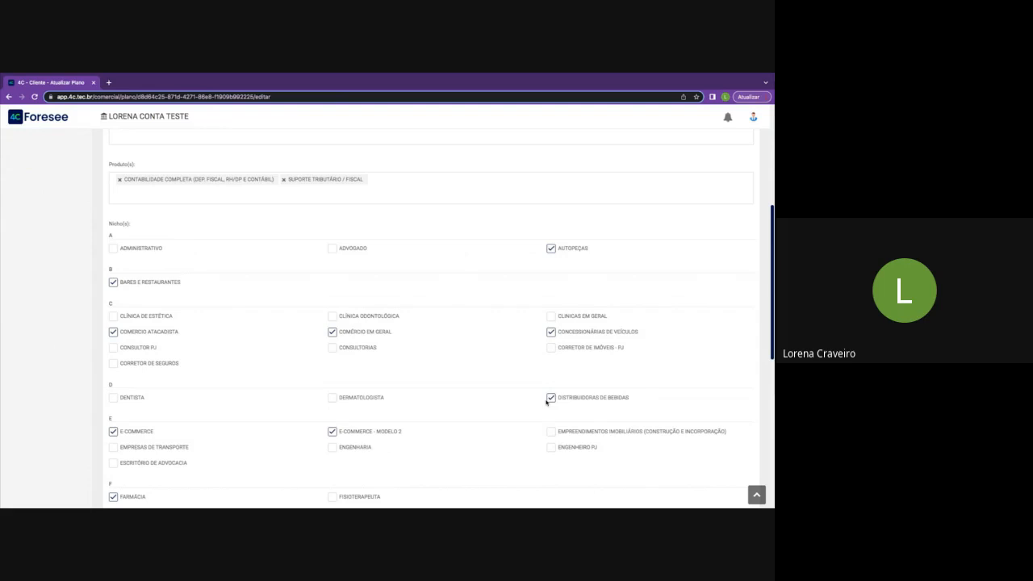
scroll(547, 399, "down", 3)
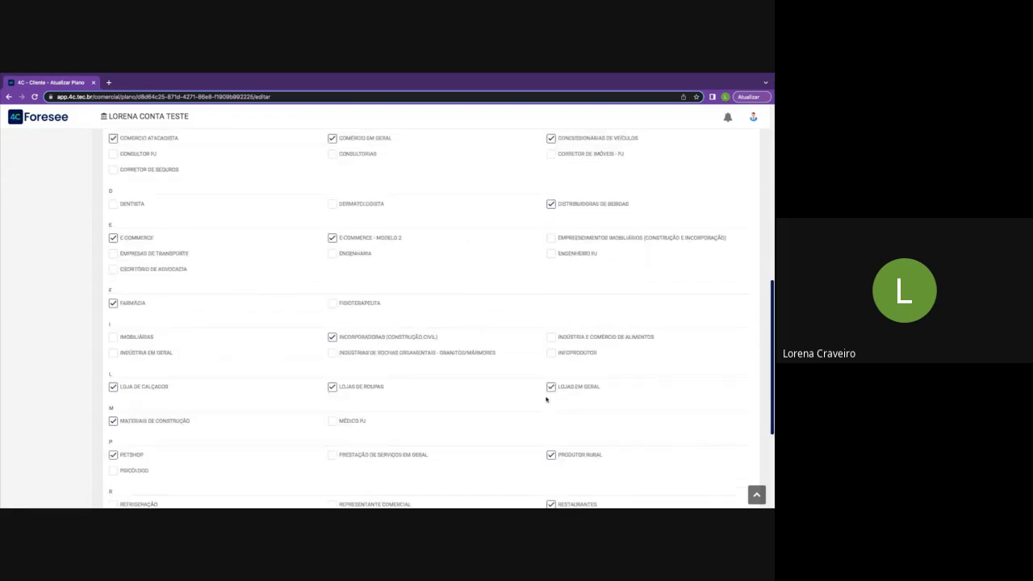
scroll(474, 419, "down", 1)
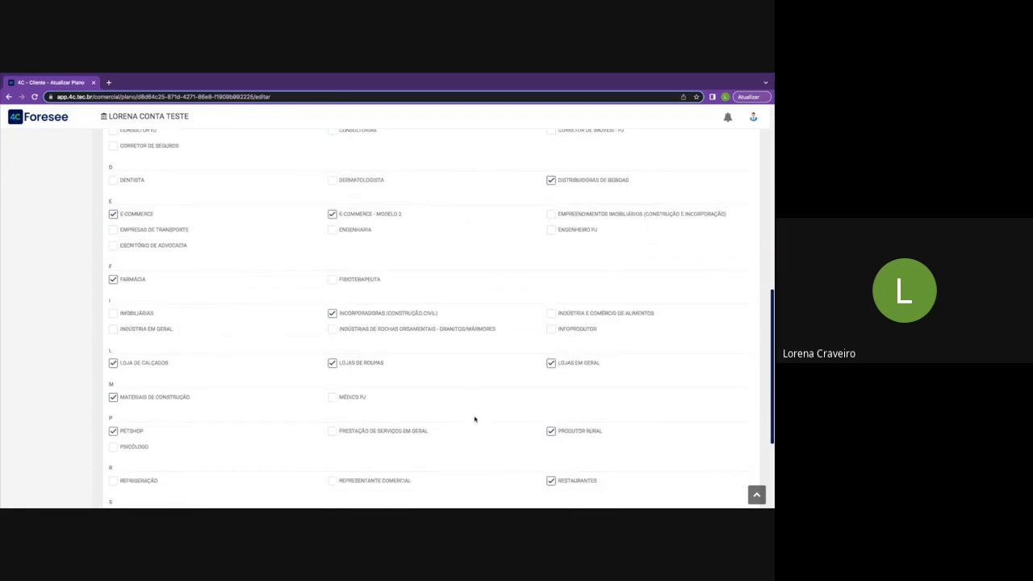
scroll(474, 419, "down", 3)
scroll(477, 417, "up", 15)
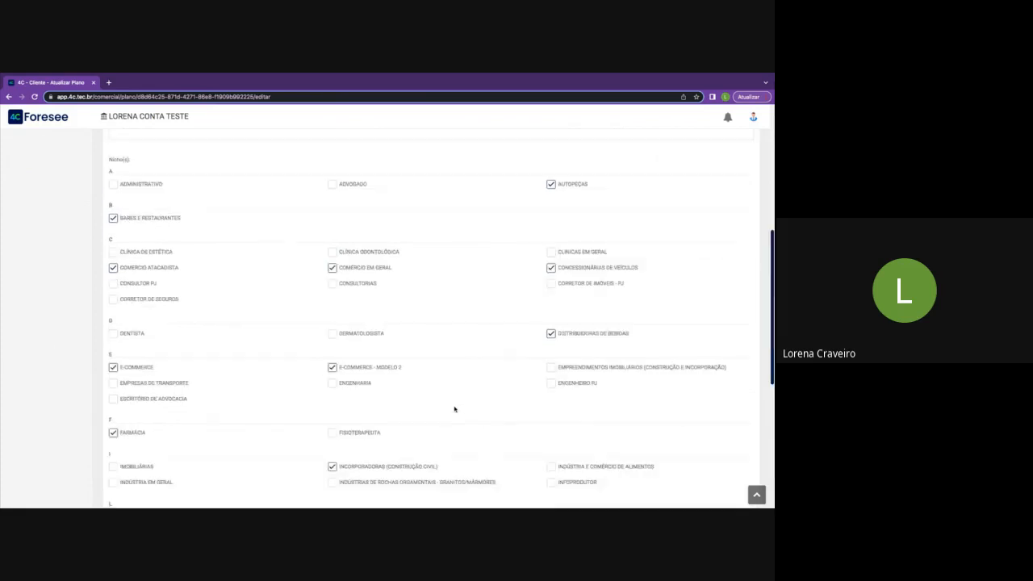
- Return from the Básico plan to the Planos list, and open the Construção de Persona list
left_click(9, 97)
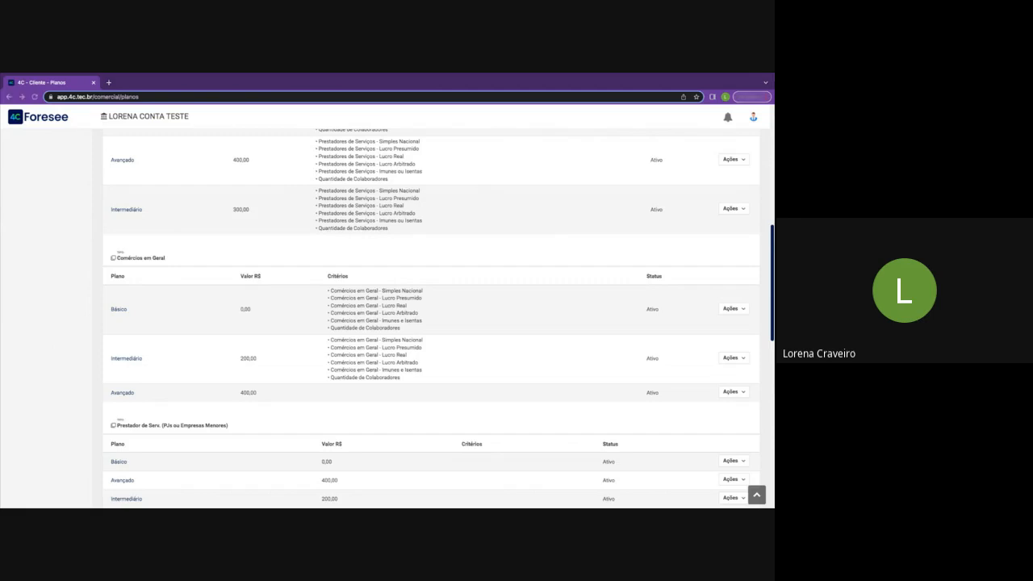
scroll(274, 234, "up", 5)
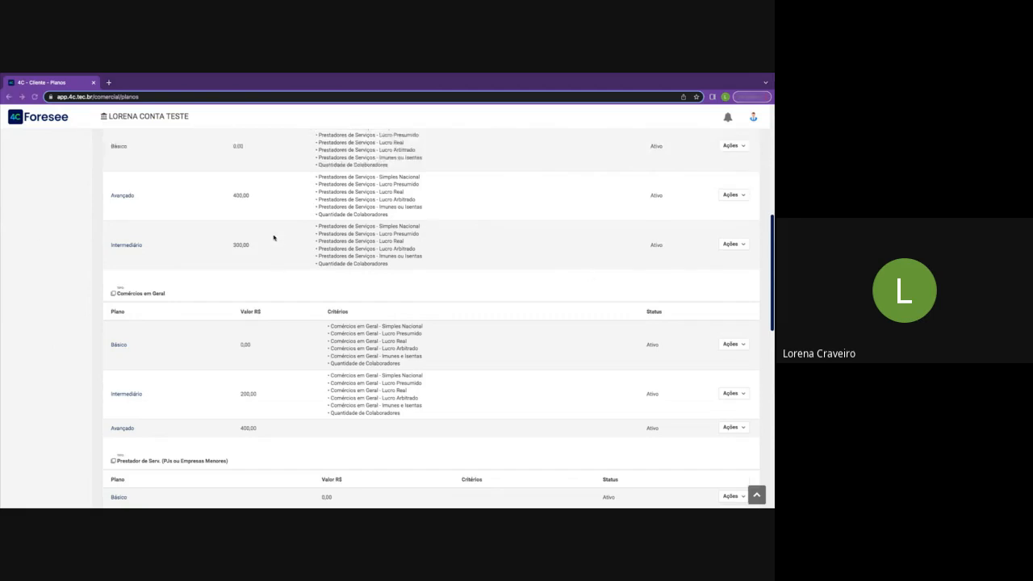
scroll(274, 237, "up", 3)
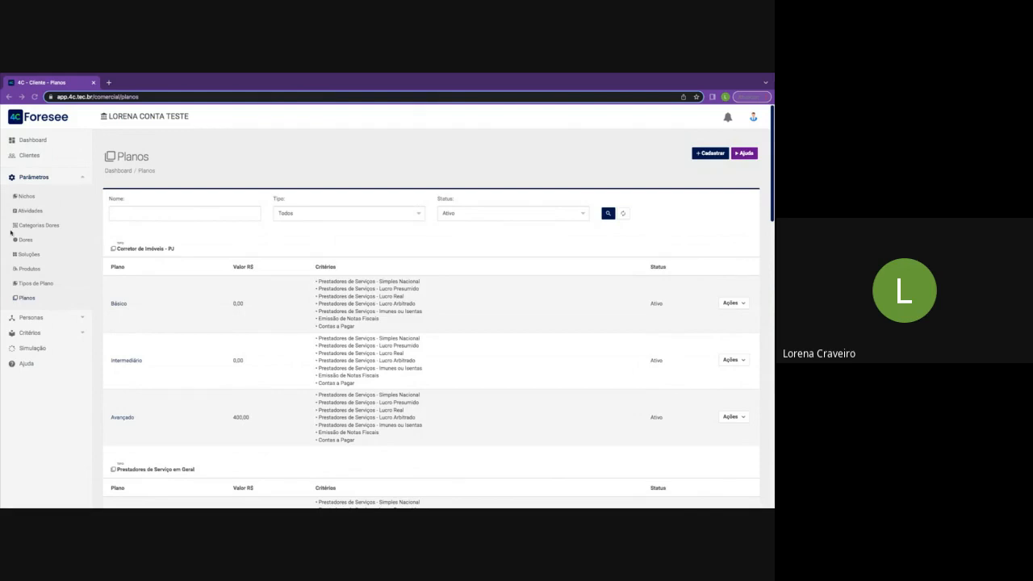
left_click(70, 319)
left_click(60, 212)
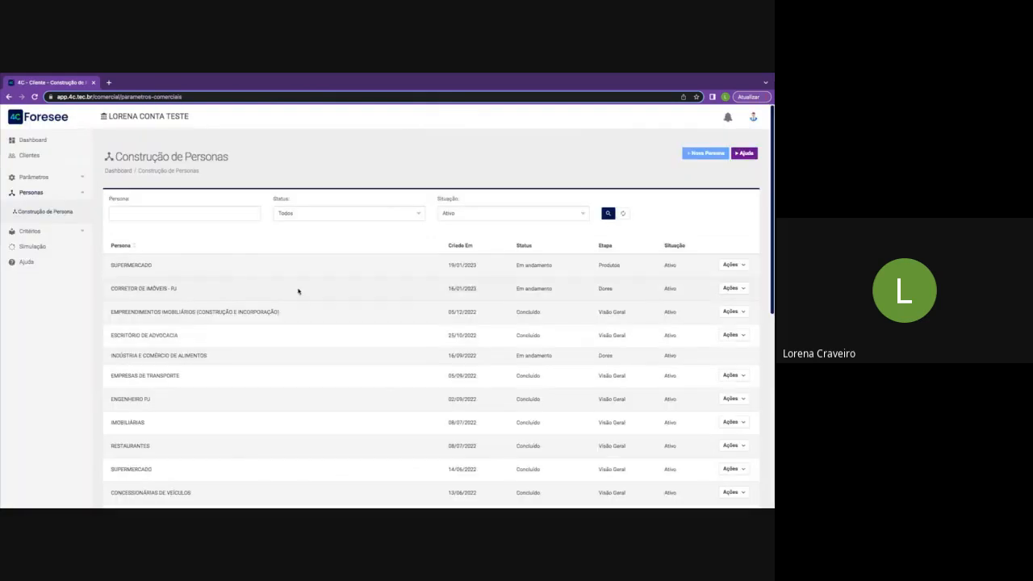
left_click(734, 288)
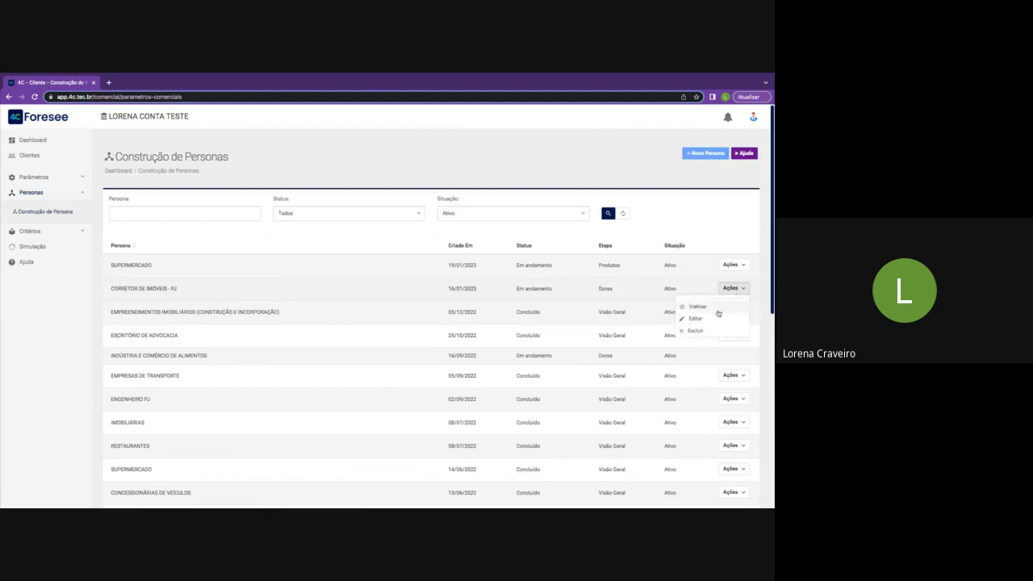
left_click(716, 318)
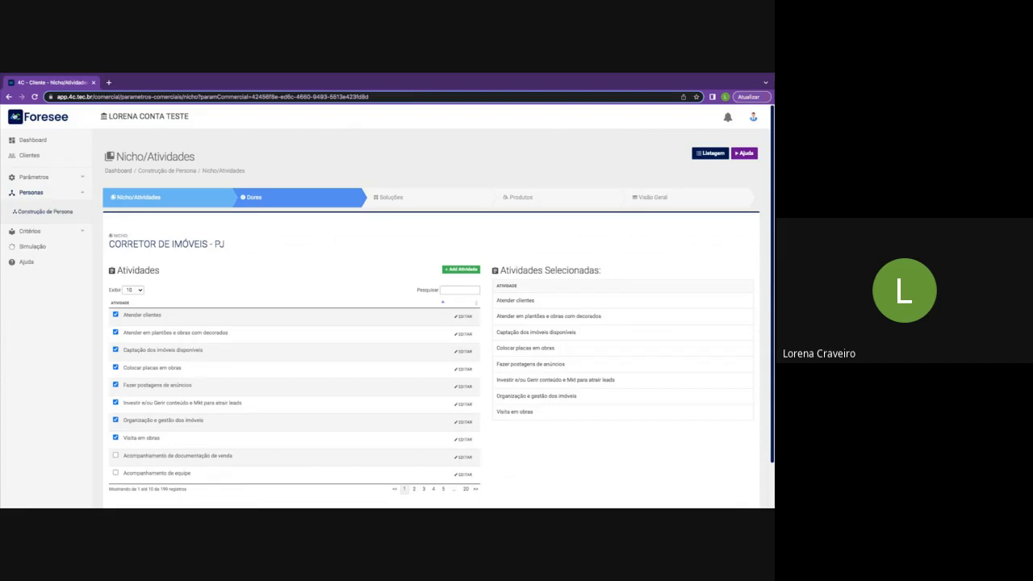
left_click(45, 211)
- Search the personas for "comércio" and open the Visão Geral of the COMÉRCIO EM GERAL persona
left_click(192, 213)
type("comércio")
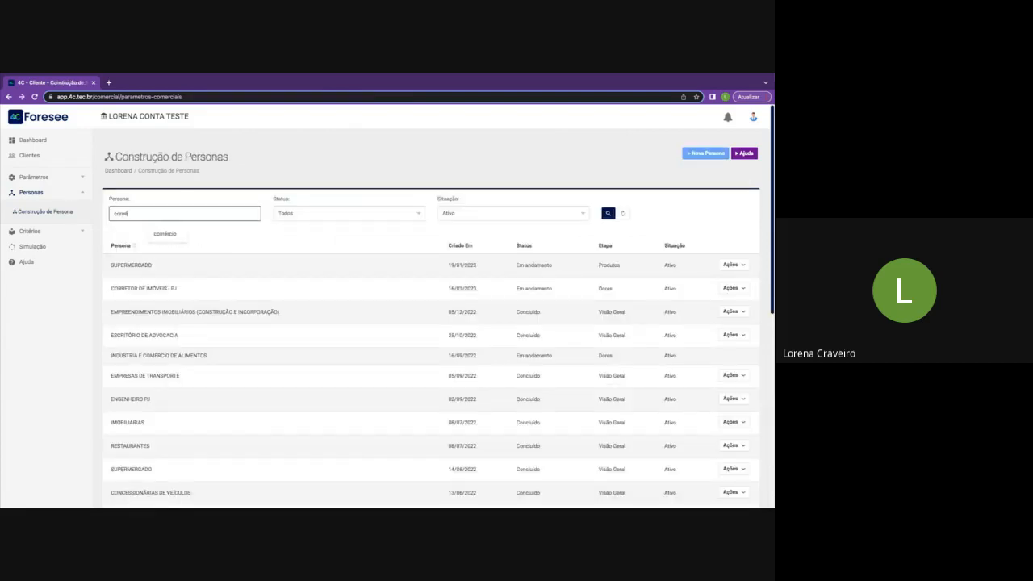
left_click(608, 213)
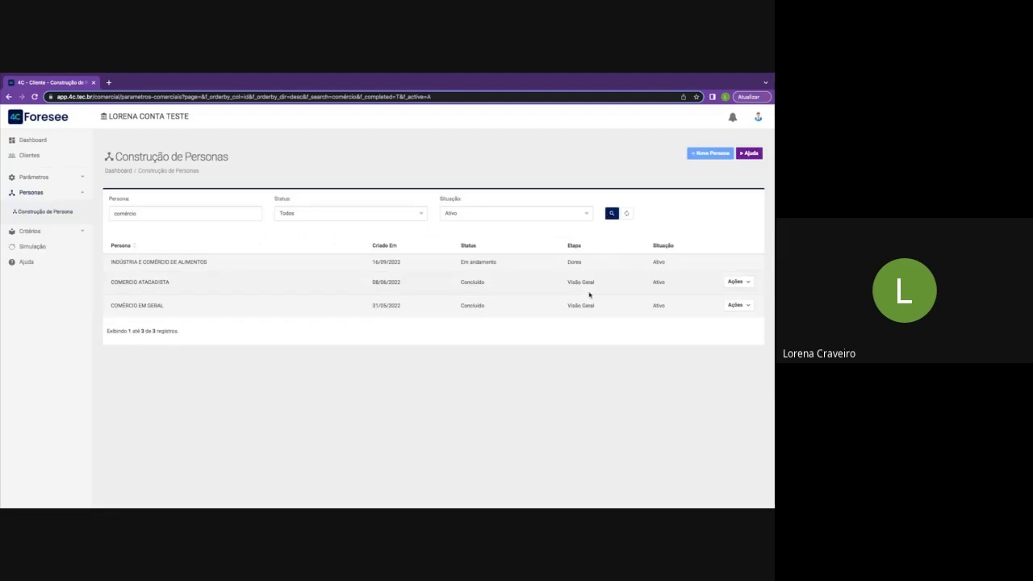
left_click(733, 305)
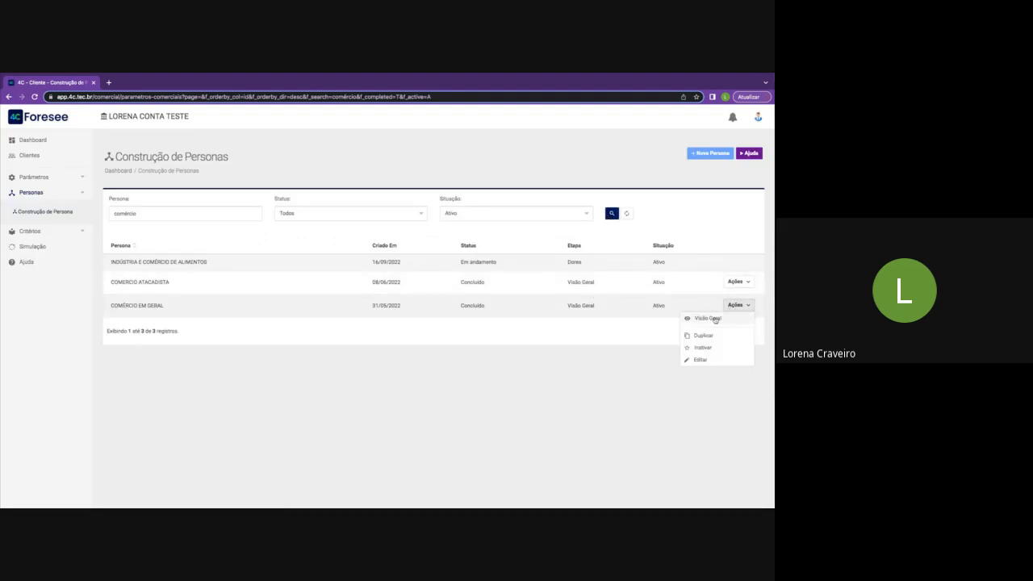
left_click(714, 319)
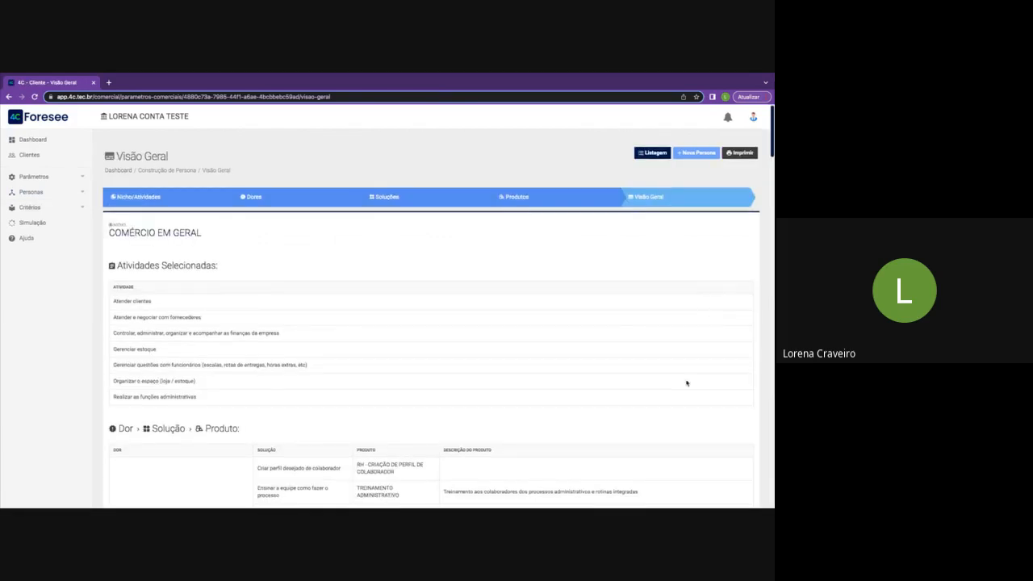
- Examine the pains, solutions and products of the COMÉRCIO EM GERAL persona, including GESTÃO DE DOCUMENTOS under the accounting solution for commerce
scroll(686, 383, "down", 10)
scroll(686, 382, "up", 6)
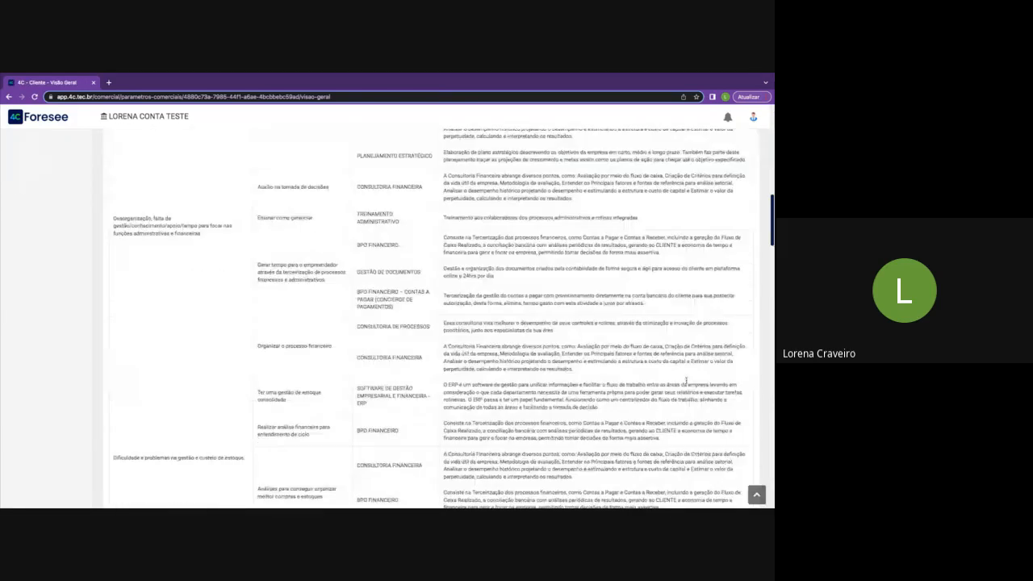
scroll(686, 383, "up", 1)
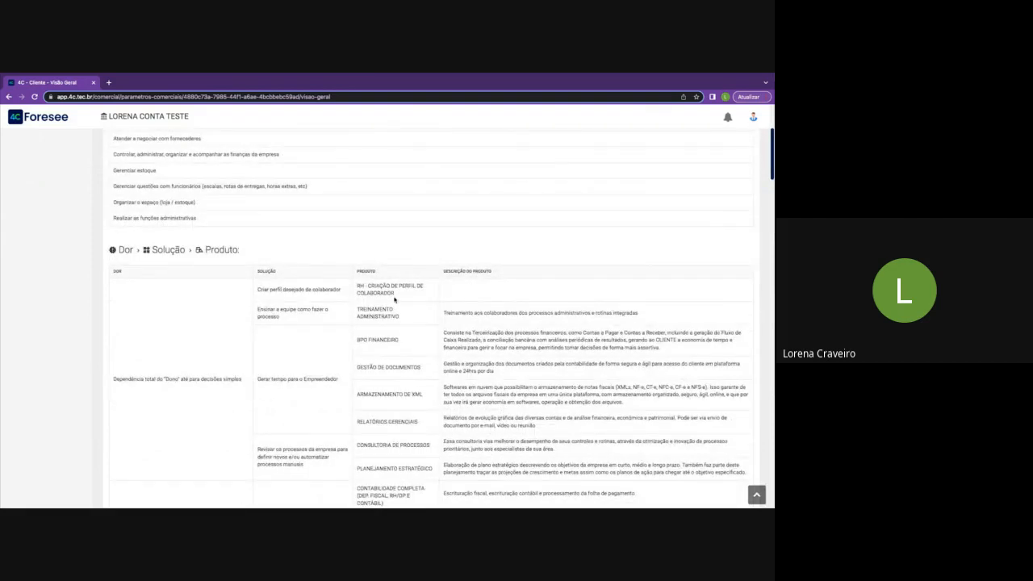
scroll(396, 355, "down", 1)
scroll(400, 410, "down", 1)
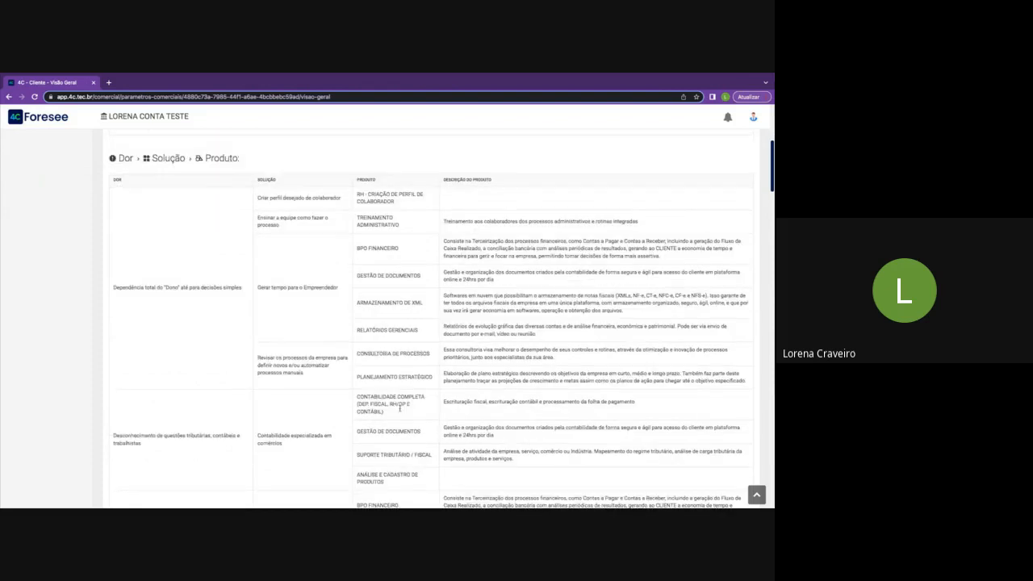
scroll(399, 409, "down", 1)
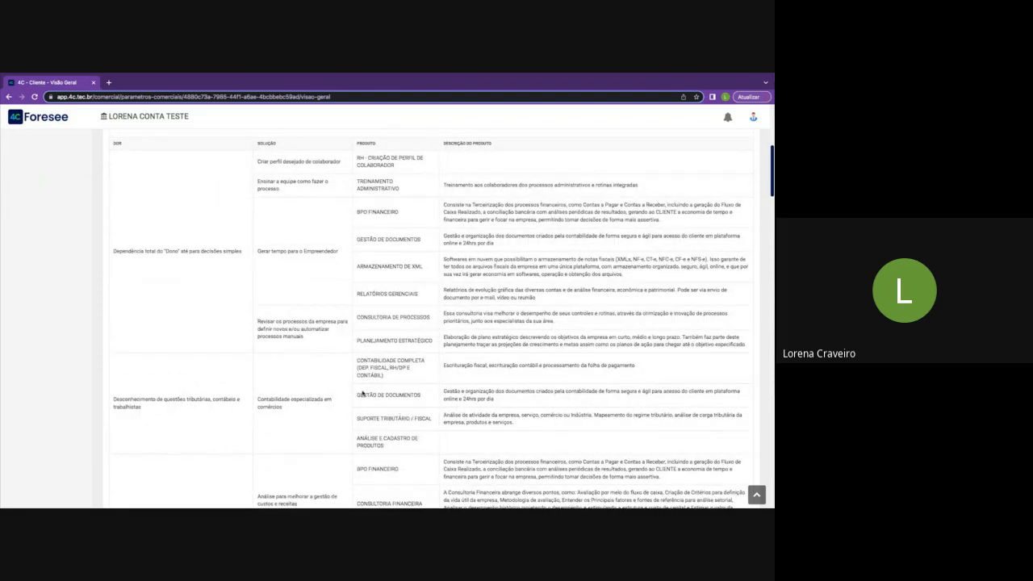
left_click_drag(422, 398, 358, 396)
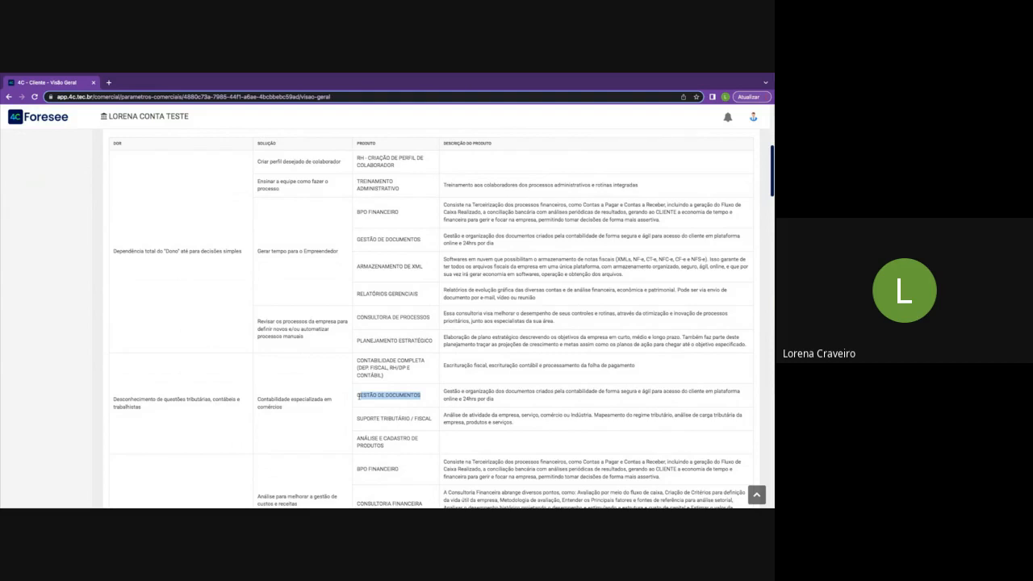
scroll(359, 395, "up", 5)
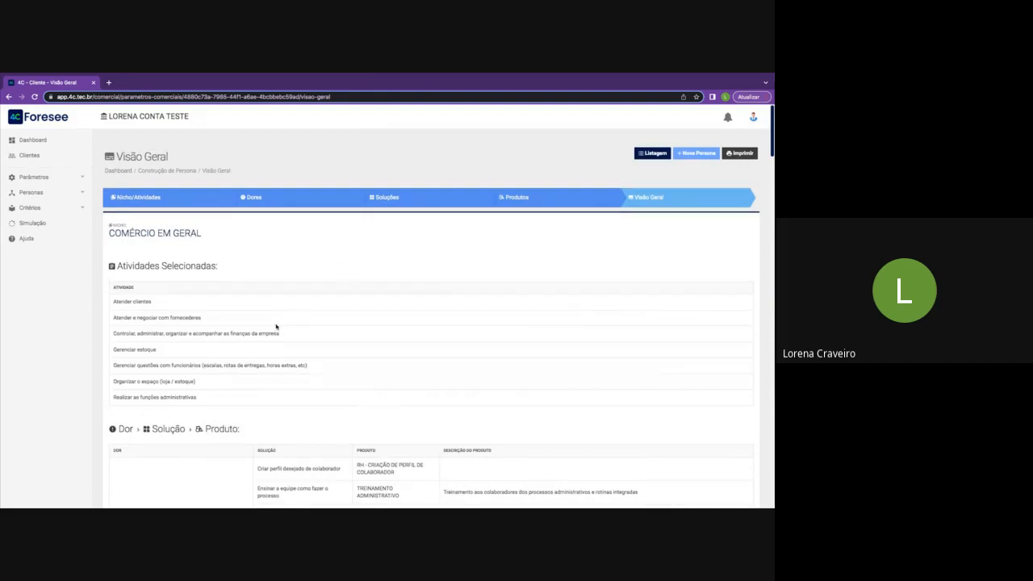
- Open the Produtos parameter list and examine the registered products and their recommended values
left_click(82, 180)
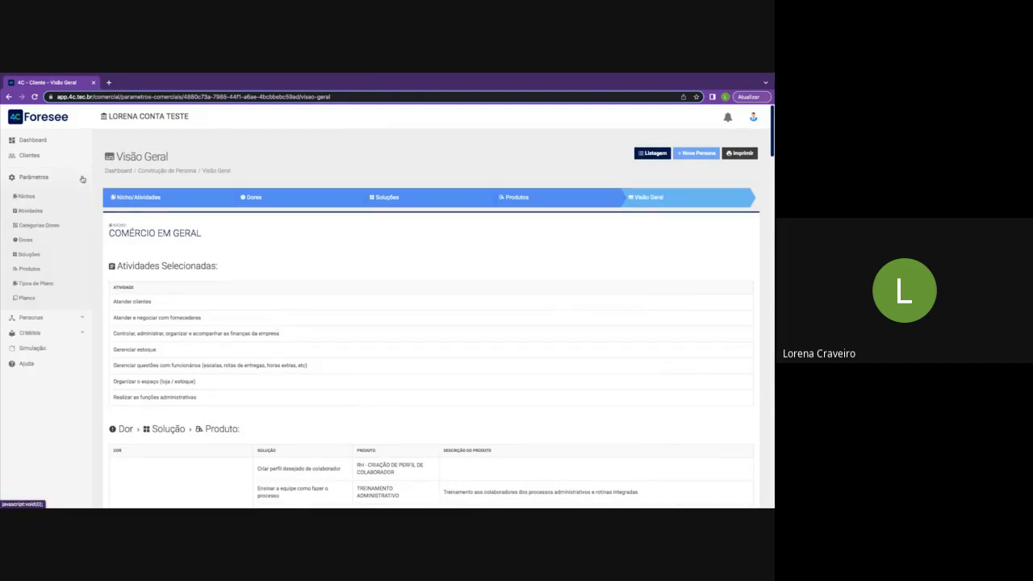
left_click(68, 269)
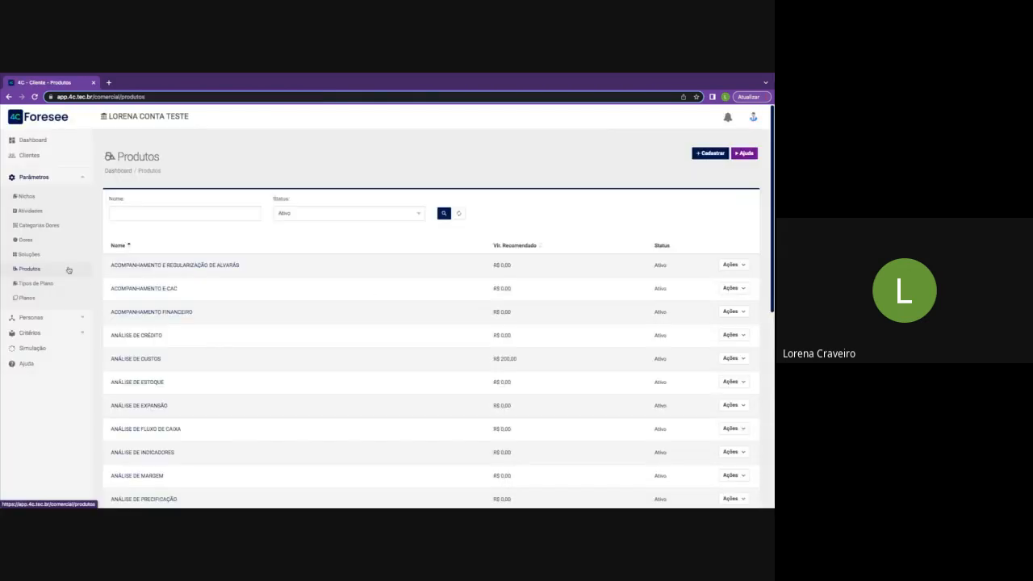
scroll(182, 400, "down", 2)
scroll(182, 402, "down", 1)
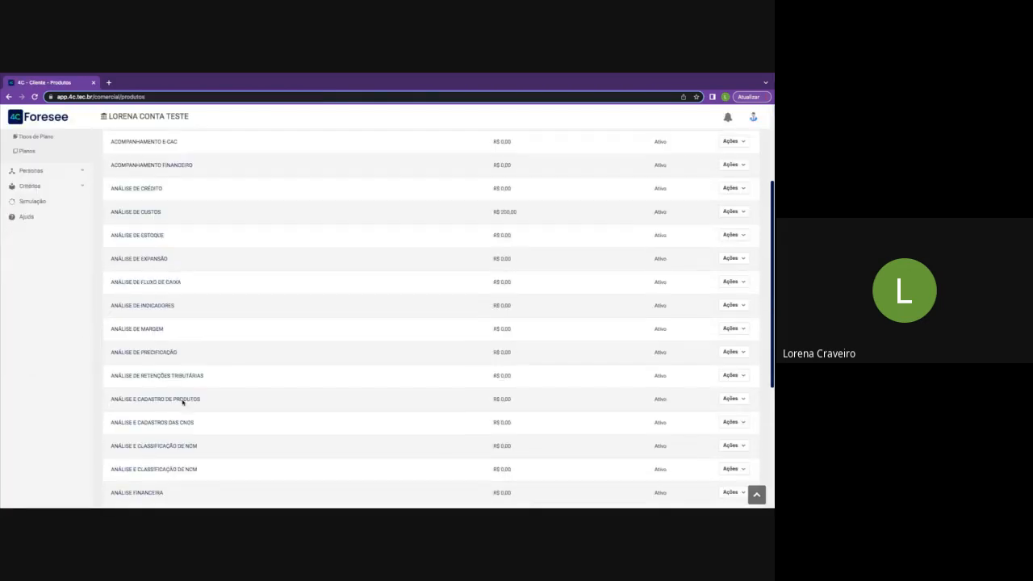
scroll(182, 401, "down", 1)
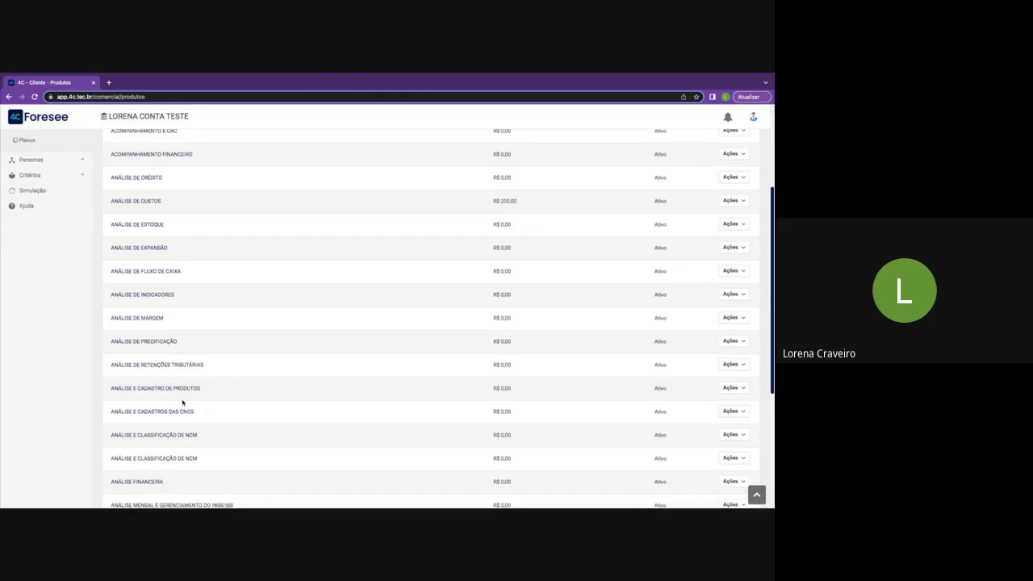
scroll(182, 402, "up", 3)
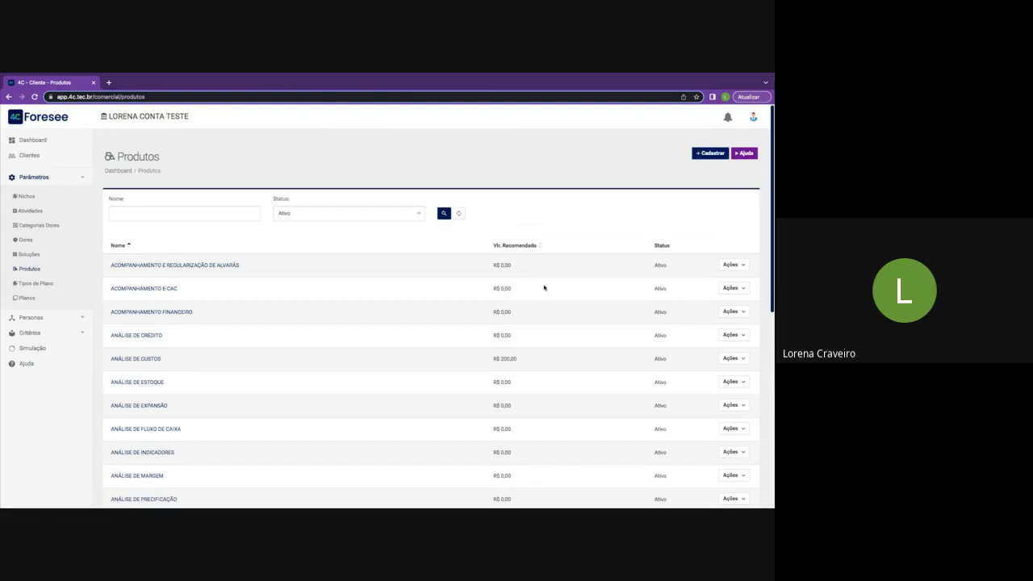
scroll(484, 369, "down", 1)
scroll(203, 201, "up", 1)
- Search the products for "consultoria financeira" and open the CONSULTORIA FINANCEIRA product for editing
left_click(197, 213)
type("consult")
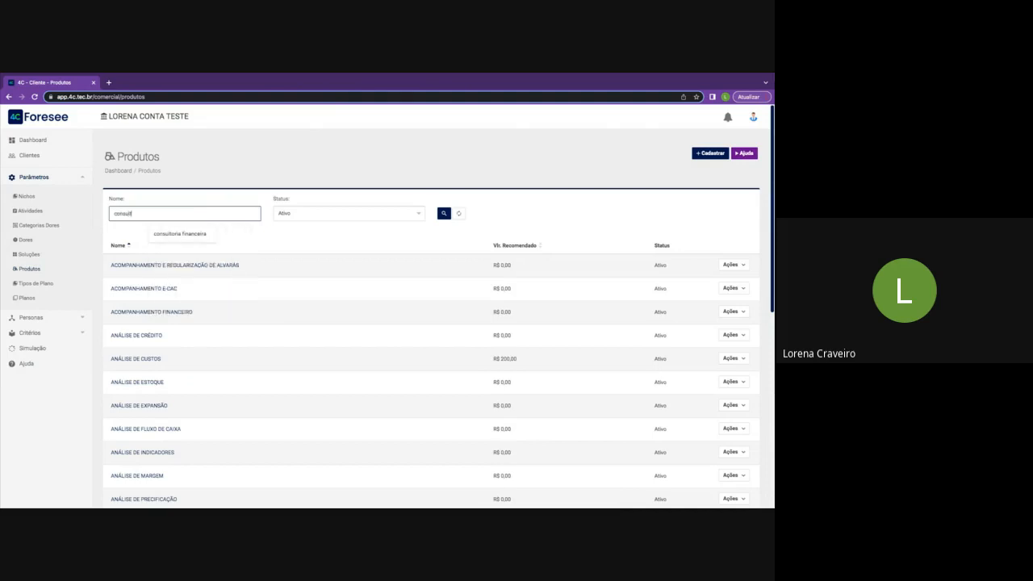
type("oria financeira")
left_click(188, 234)
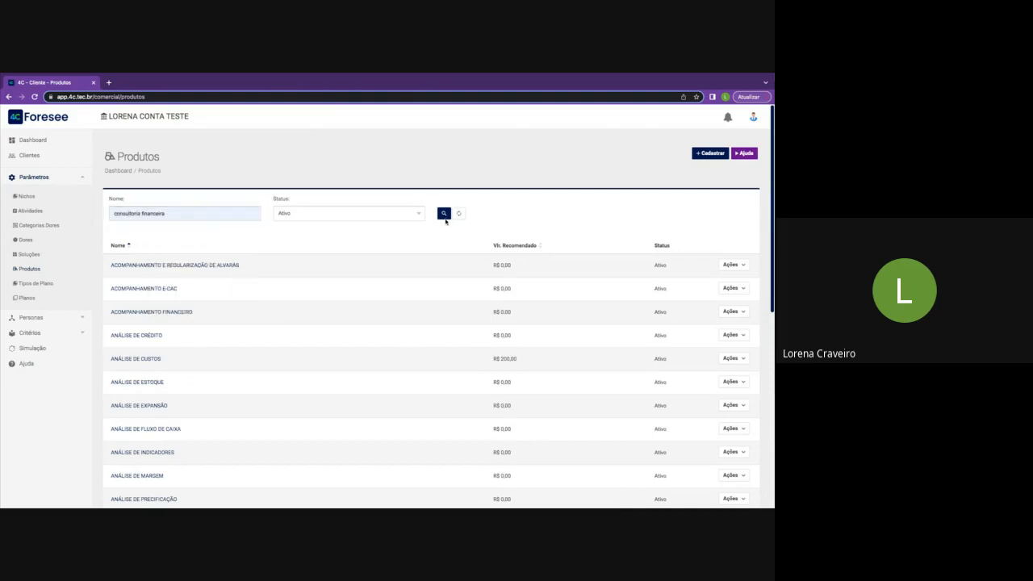
left_click(444, 214)
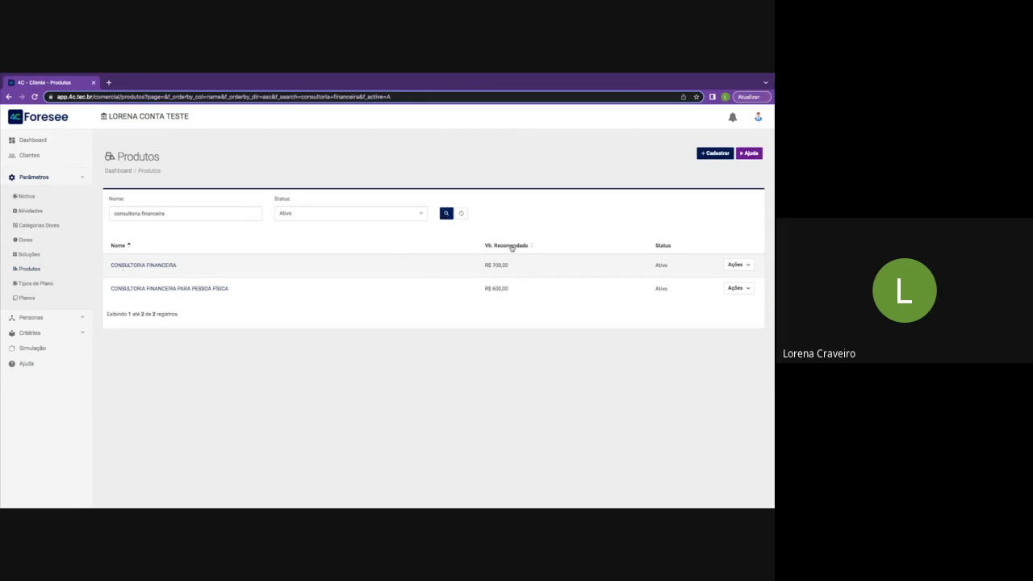
left_click(737, 264)
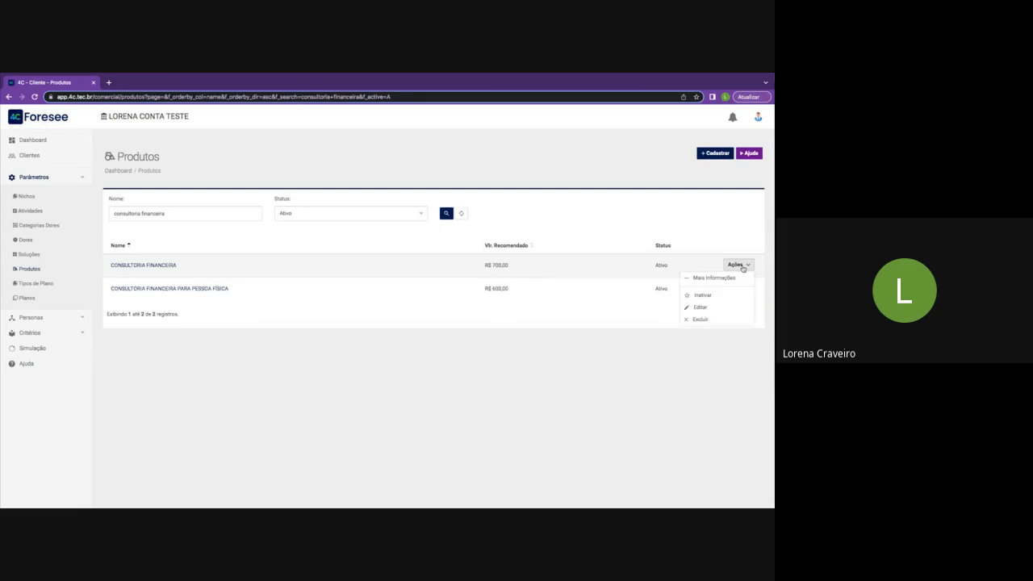
left_click(717, 306)
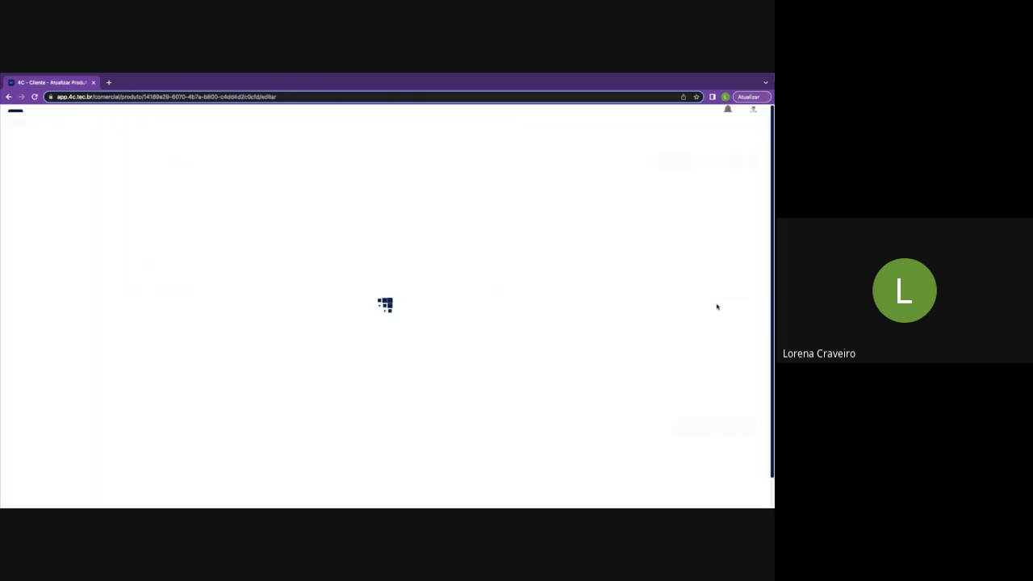
- Enable Somente à Vista for CONSULTORIA FINANCEIRA, review its recommended value and description, and save the updated product
left_click(634, 226)
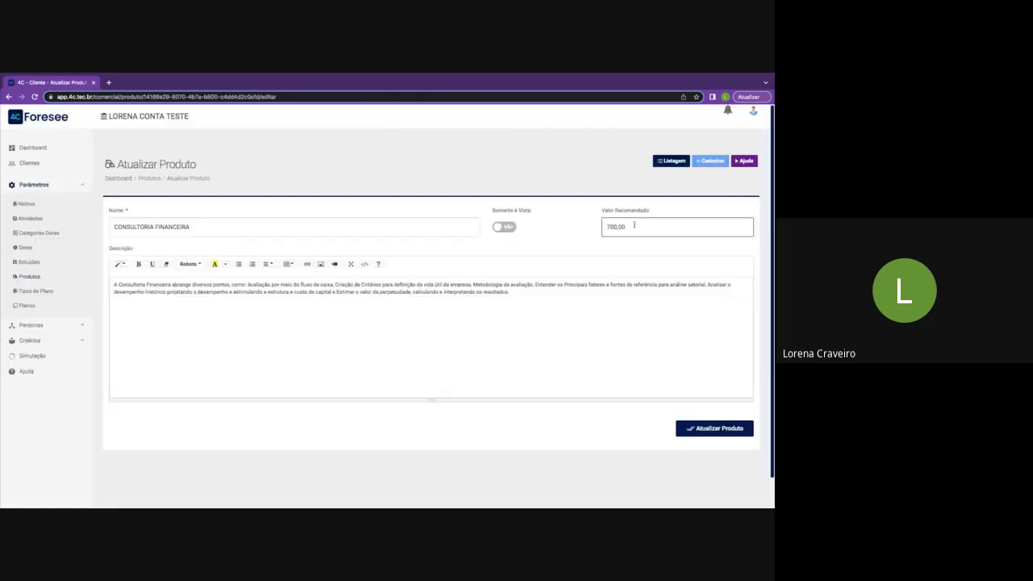
left_click_drag(632, 225, 602, 226)
left_click(500, 228)
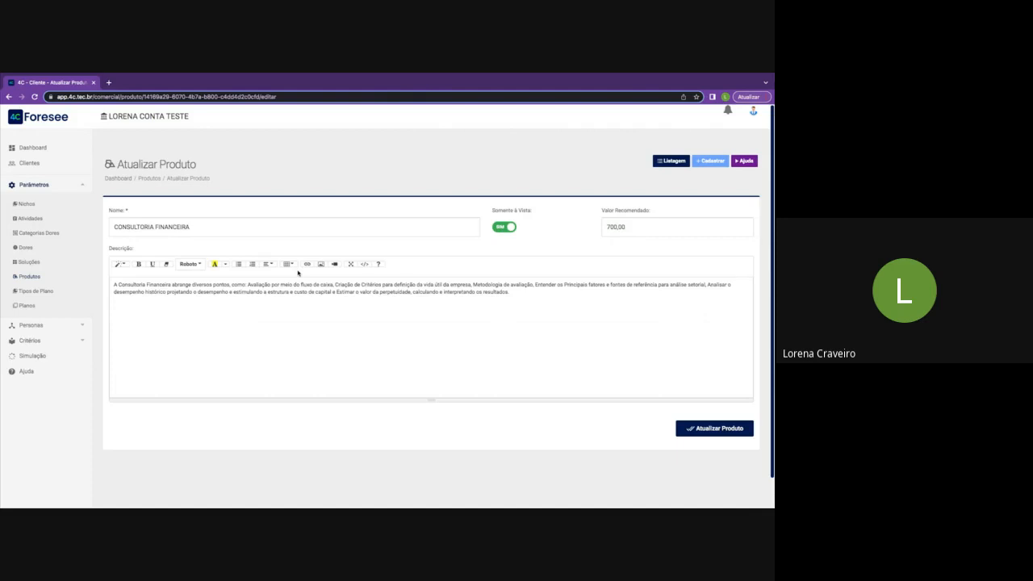
left_click(659, 222)
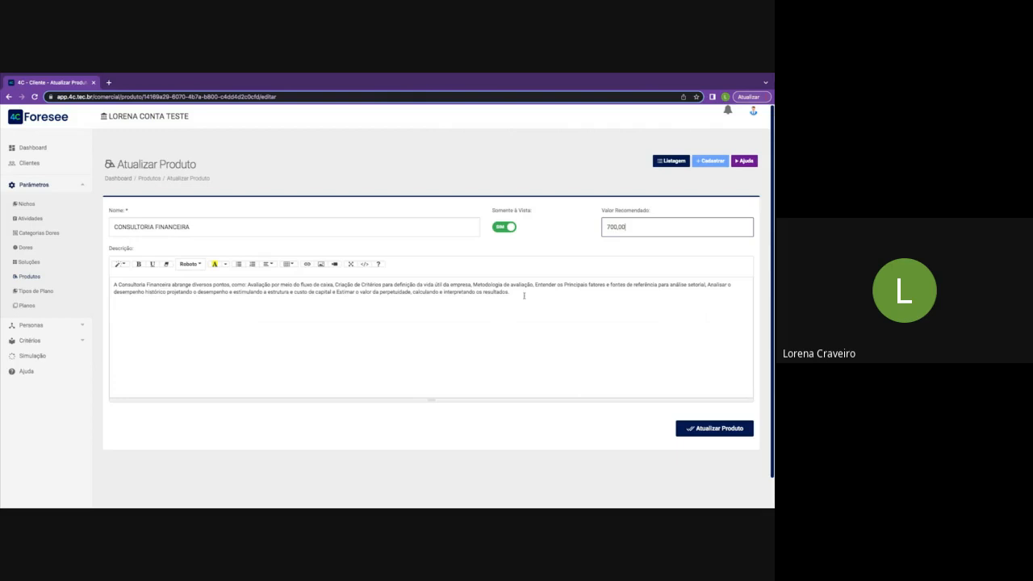
left_click_drag(523, 295, 270, 287)
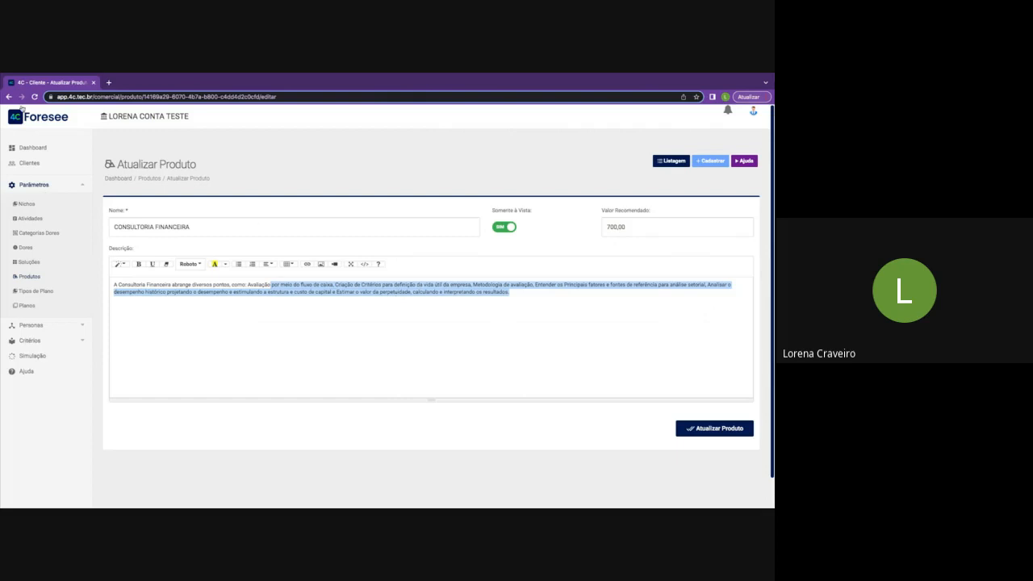
left_click(695, 428)
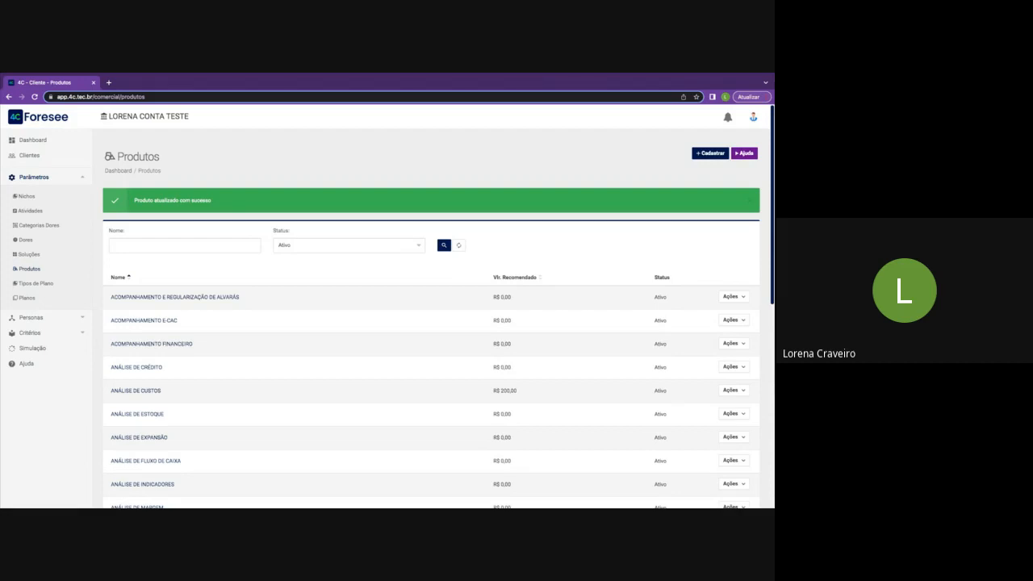
- Open the Critérios V2 page and look through the list of pricing criteria
left_click(71, 332)
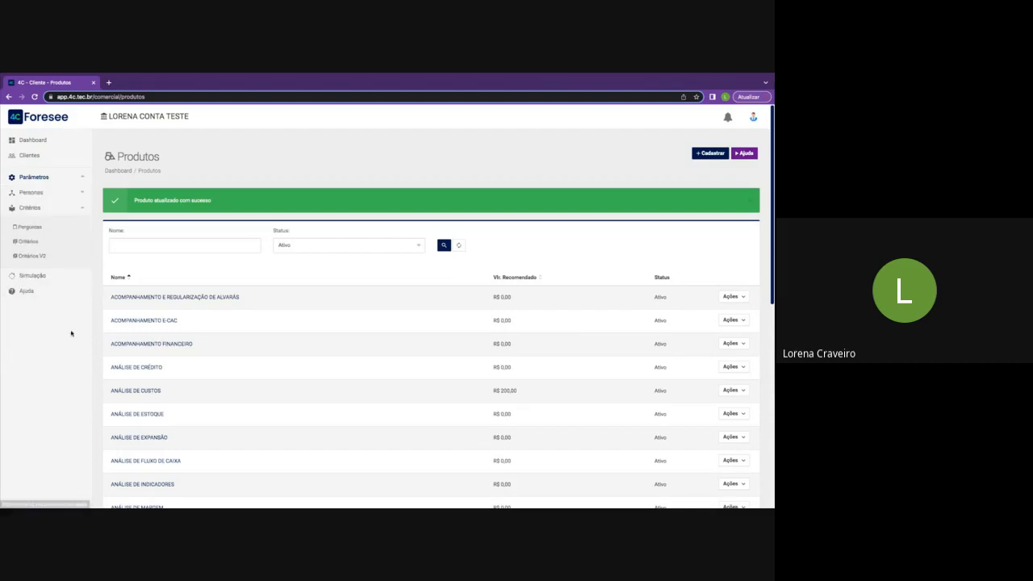
left_click(54, 261)
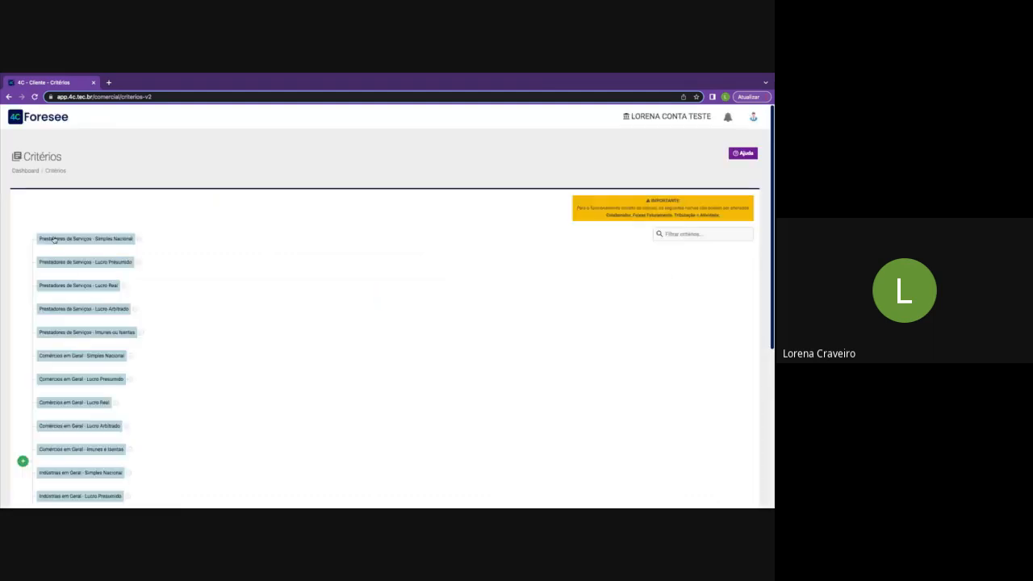
scroll(259, 317, "down", 1)
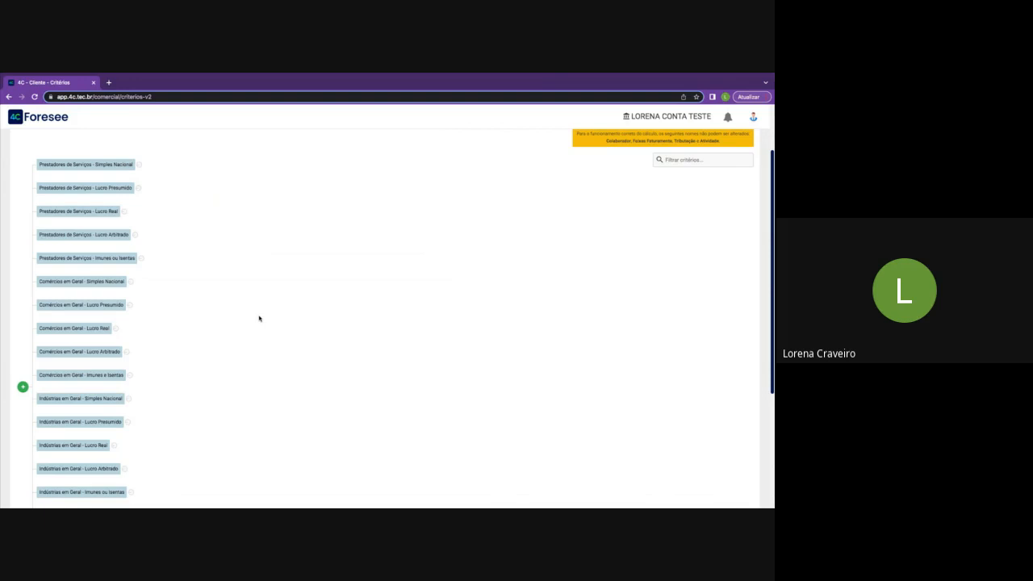
scroll(259, 318, "up", 1)
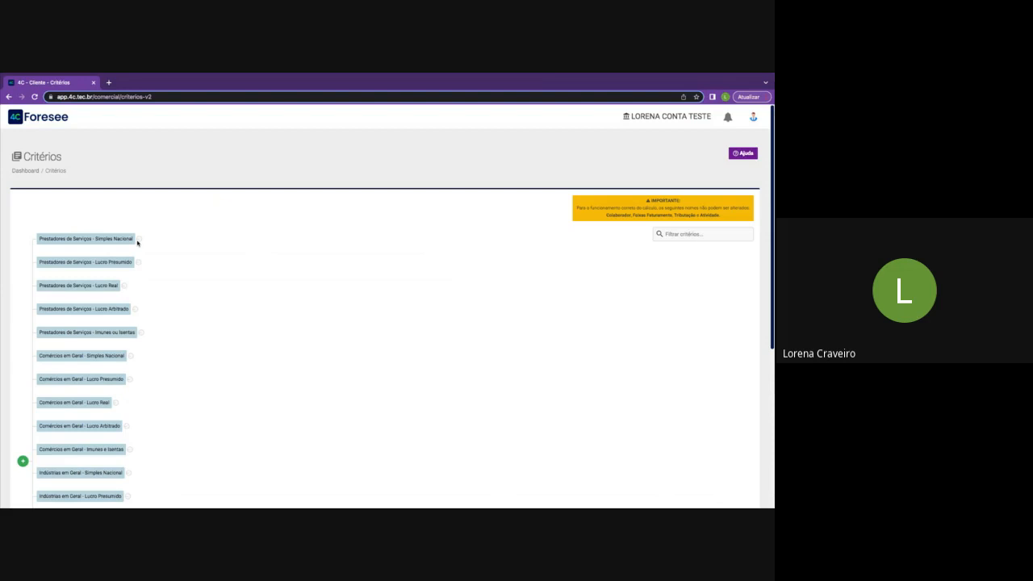
- Expand the Prestadores de Serviços - Simples Nacional criterion and examine its billing ranges and the other criteria
left_click(138, 240)
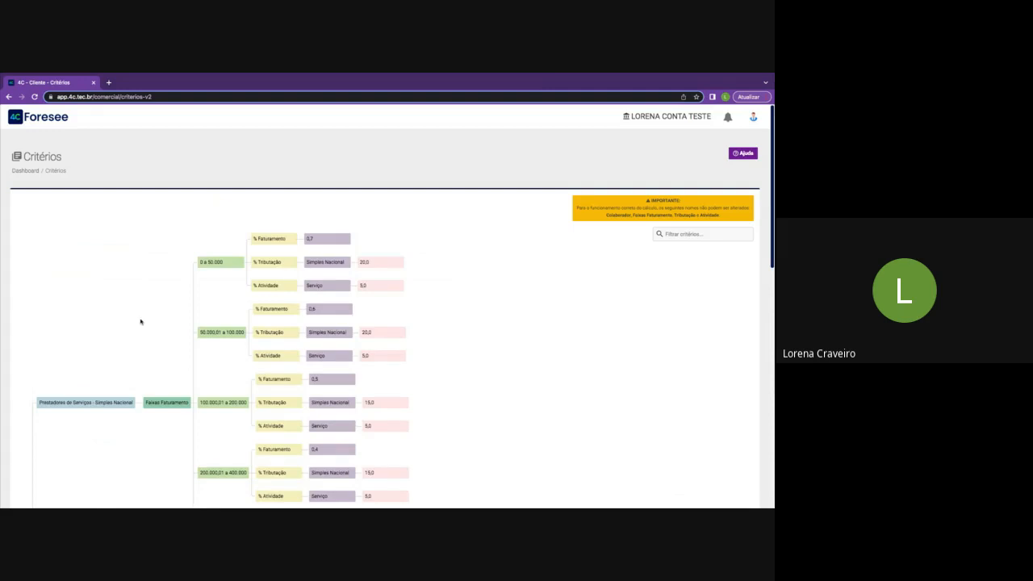
scroll(140, 321, "down", 2)
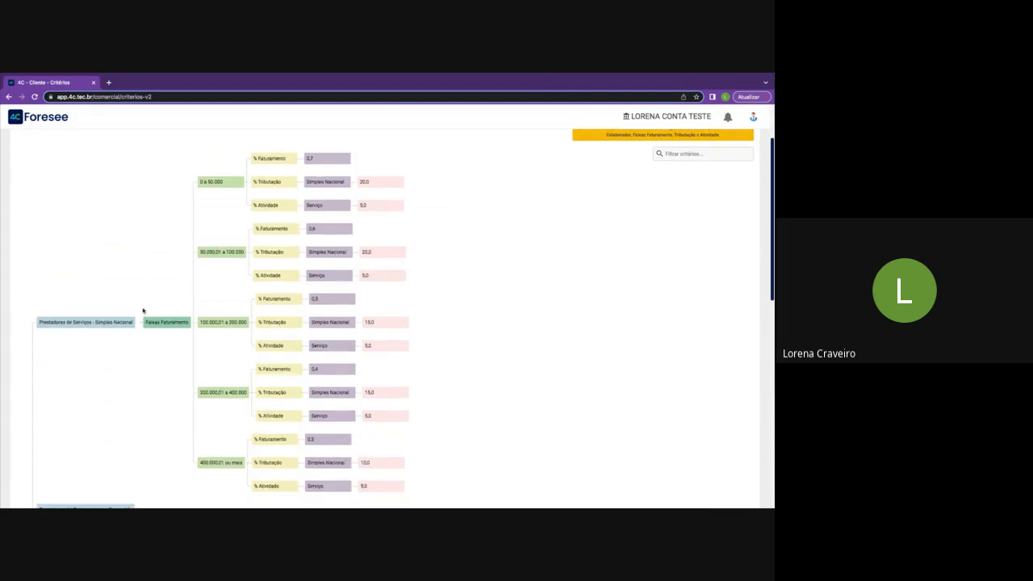
mouse_move(270, 206)
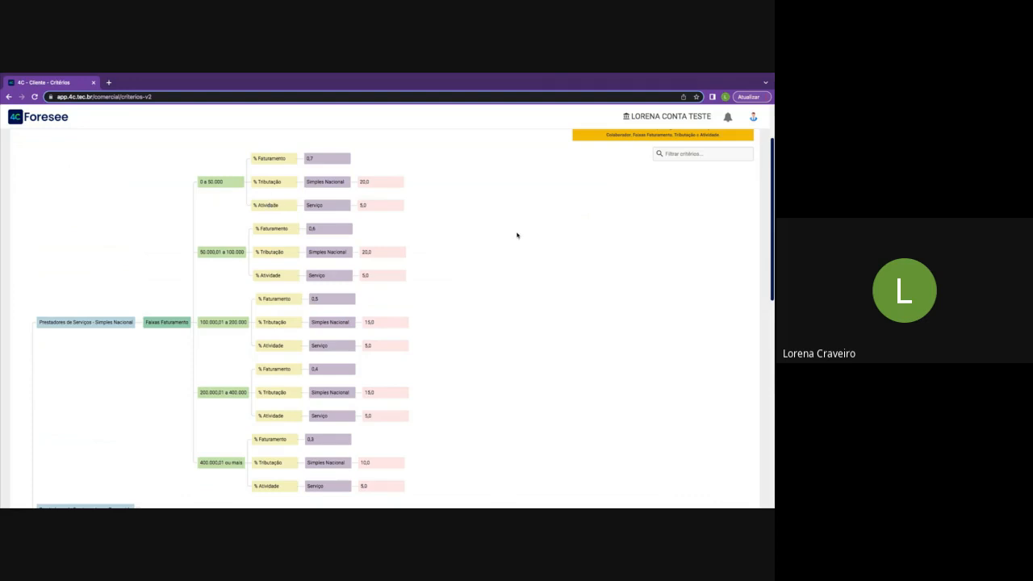
scroll(516, 234, "down", 5)
scroll(517, 235, "down", 2)
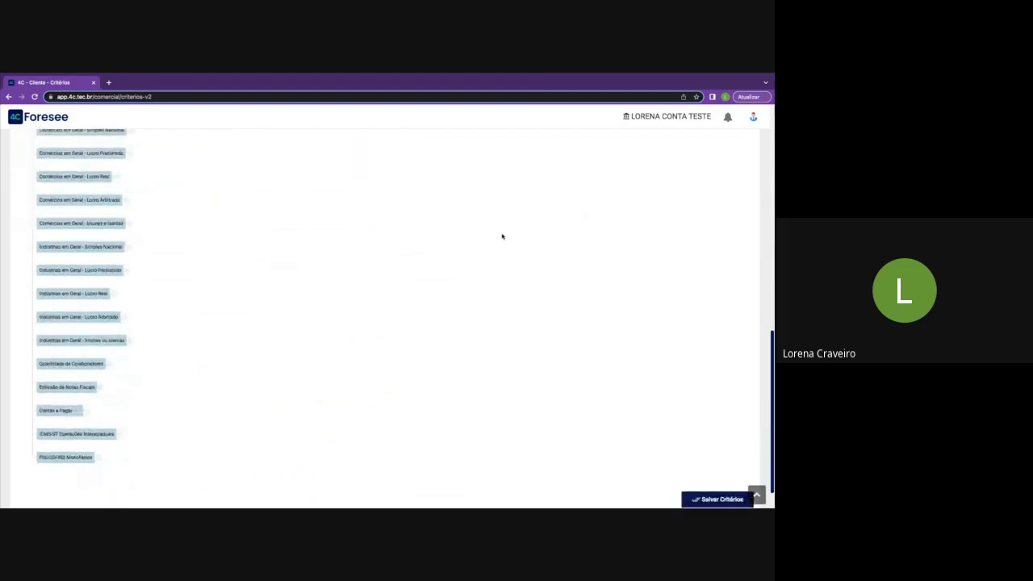
mouse_move(85, 465)
scroll(292, 407, "up", 3)
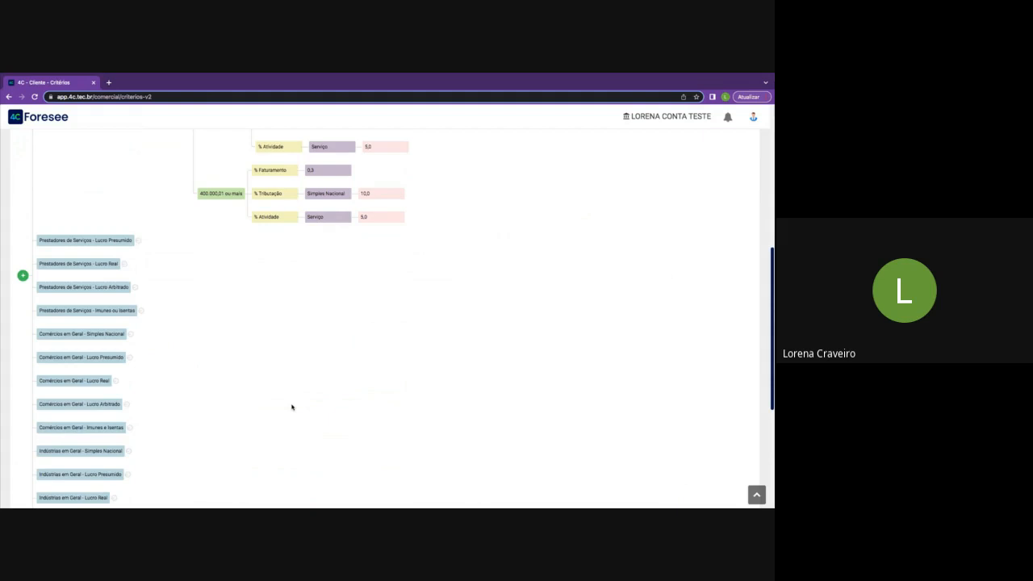
scroll(292, 407, "up", 10)
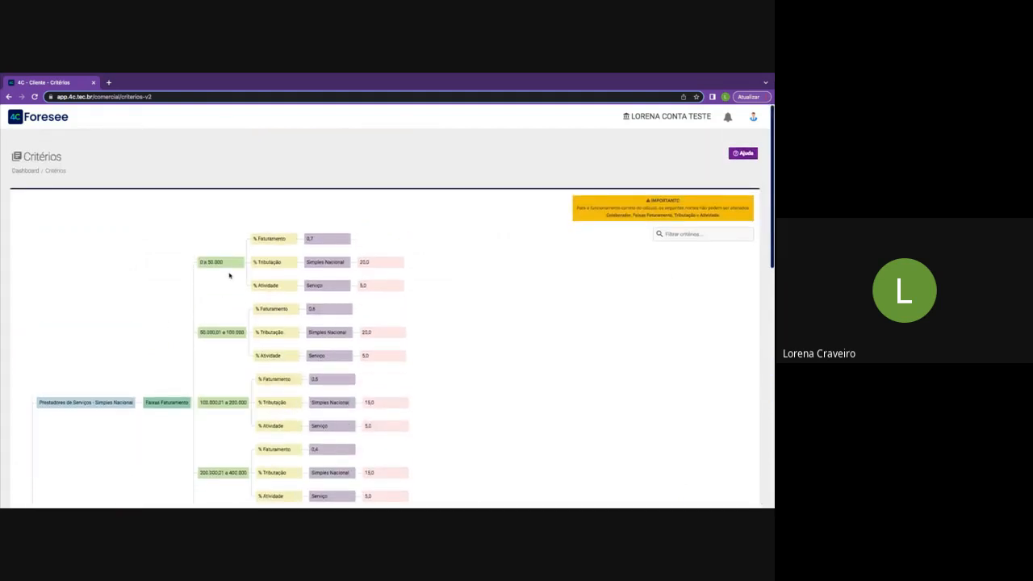
- View the plan calculation for the 0 a 50.000 billing range and close it
mouse_move(232, 267)
mouse_move(266, 241)
mouse_move(323, 313)
left_click(238, 256)
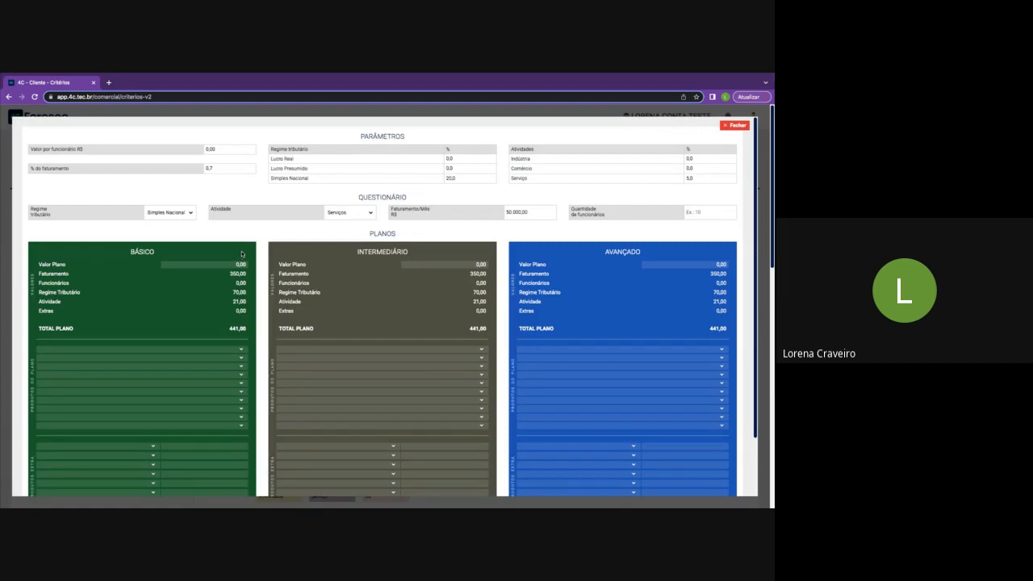
left_click(731, 126)
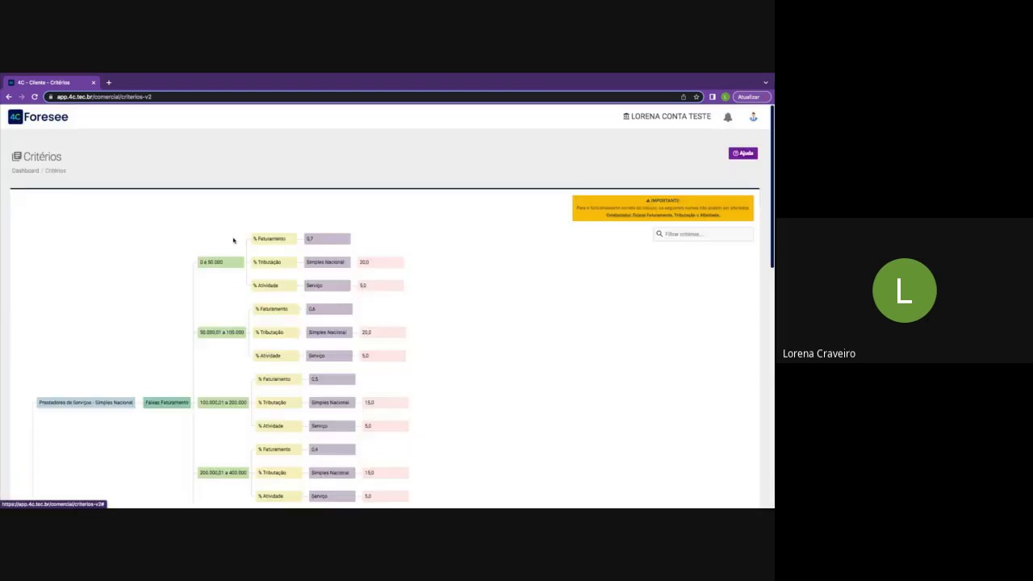
- Reopen the 0 a 50.000 range's calculation, examine Faturamento/Mês and the Básico total, close it, and review the range percentages
mouse_move(233, 264)
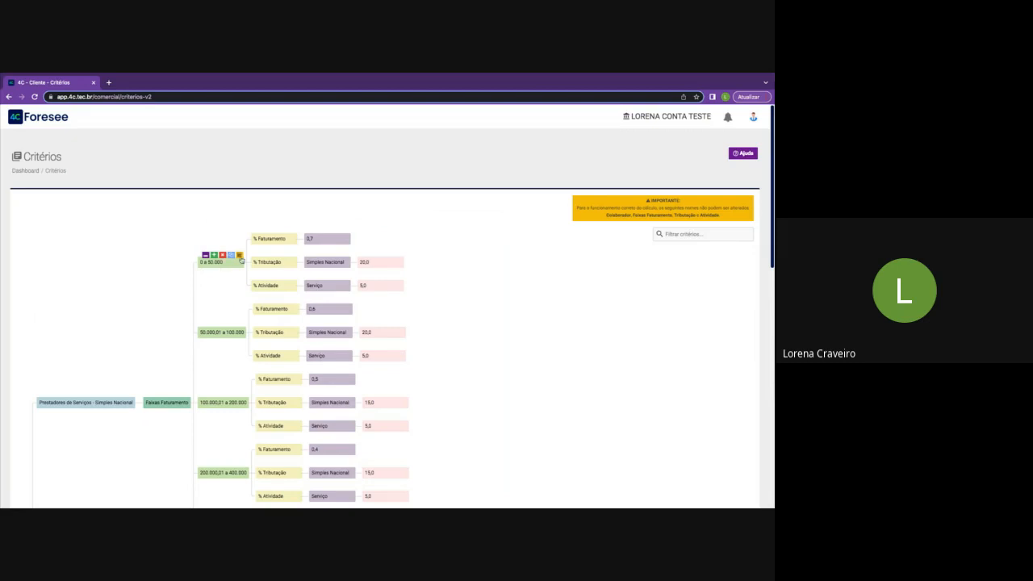
left_click(241, 259)
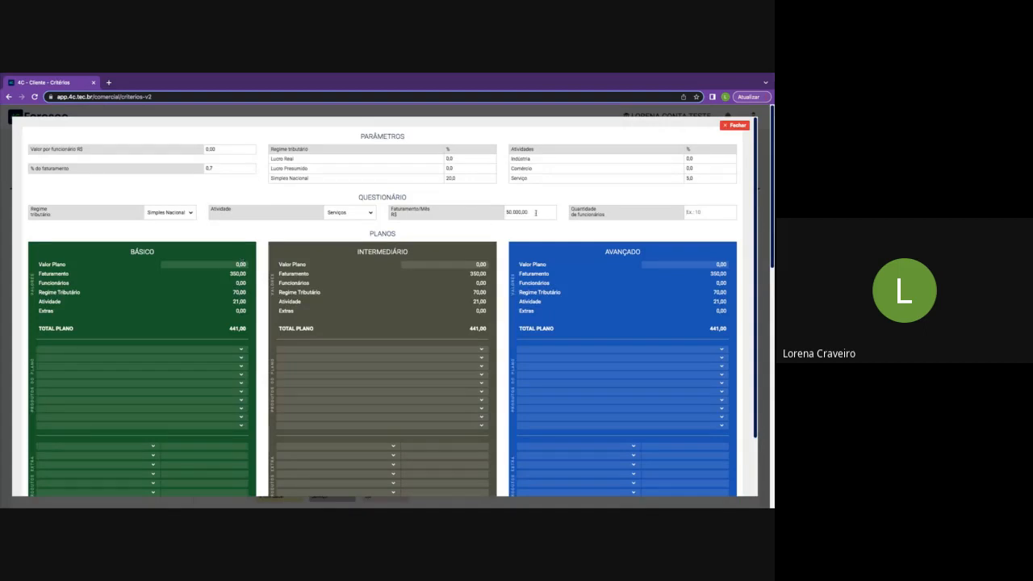
double_click(506, 211)
left_click(519, 212)
double_click(238, 328)
left_click(245, 328)
left_click(730, 125)
mouse_move(345, 261)
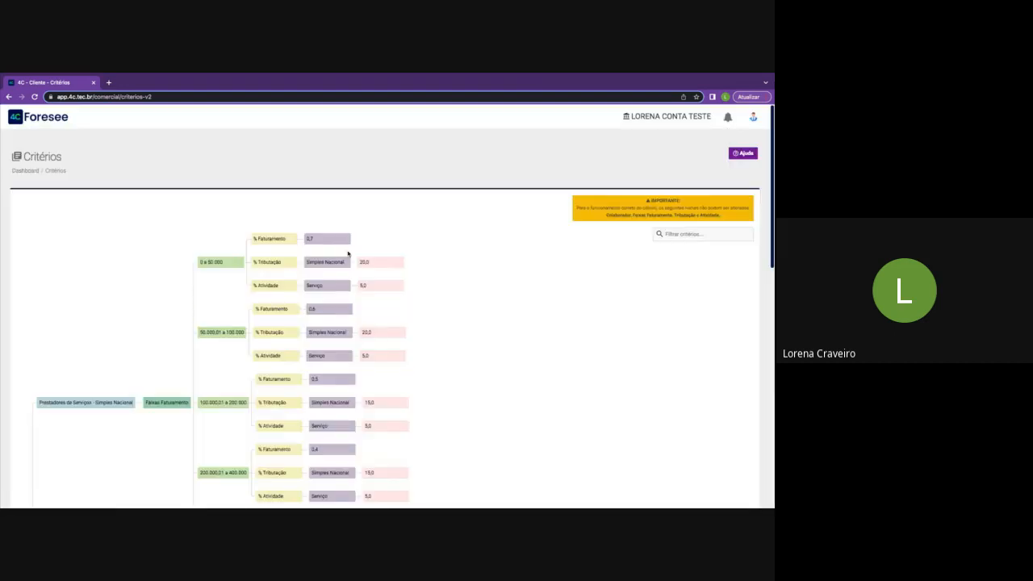
scroll(376, 383, "down", 1)
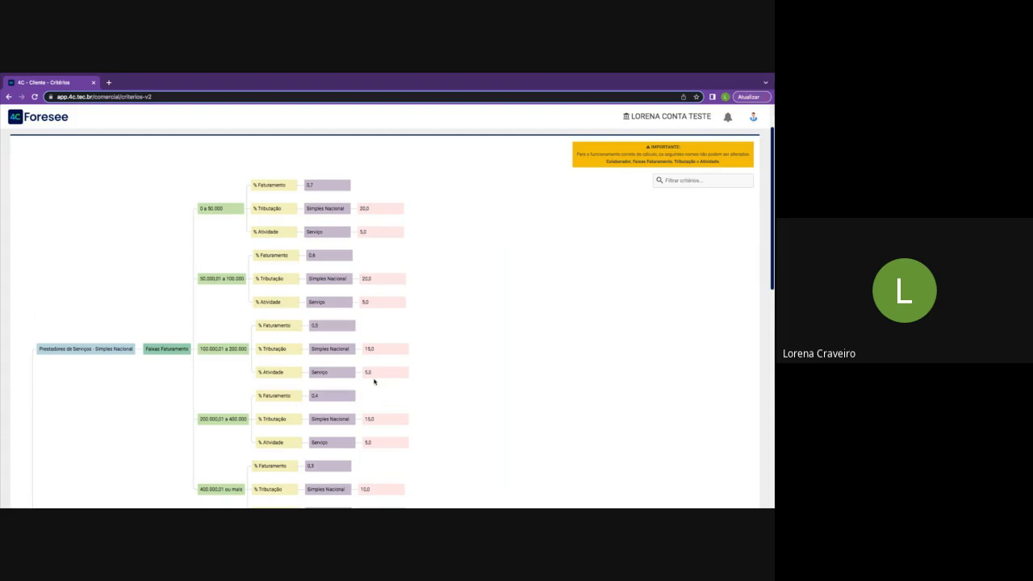
scroll(373, 383, "up", 1)
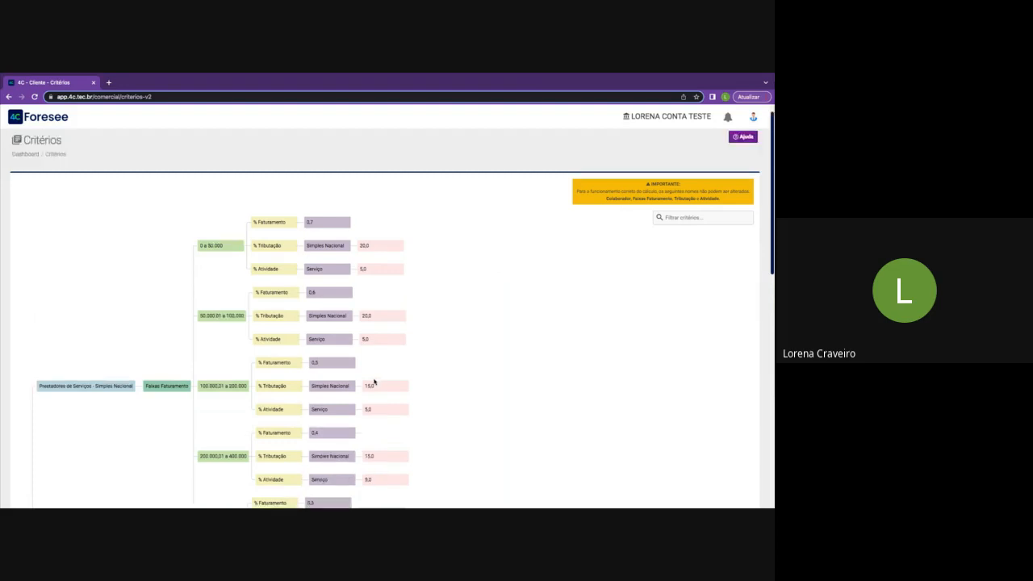
scroll(373, 380, "up", 1)
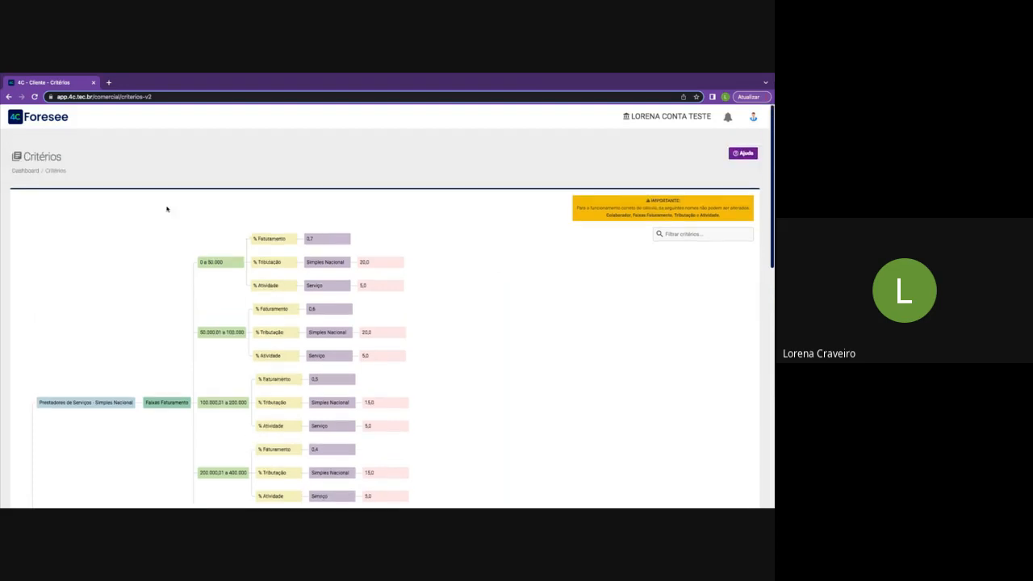
- Return to the dashboard, open the Planos parameter list, and open the Intermediário plan under Comércios em Geral for editing
left_click(58, 123)
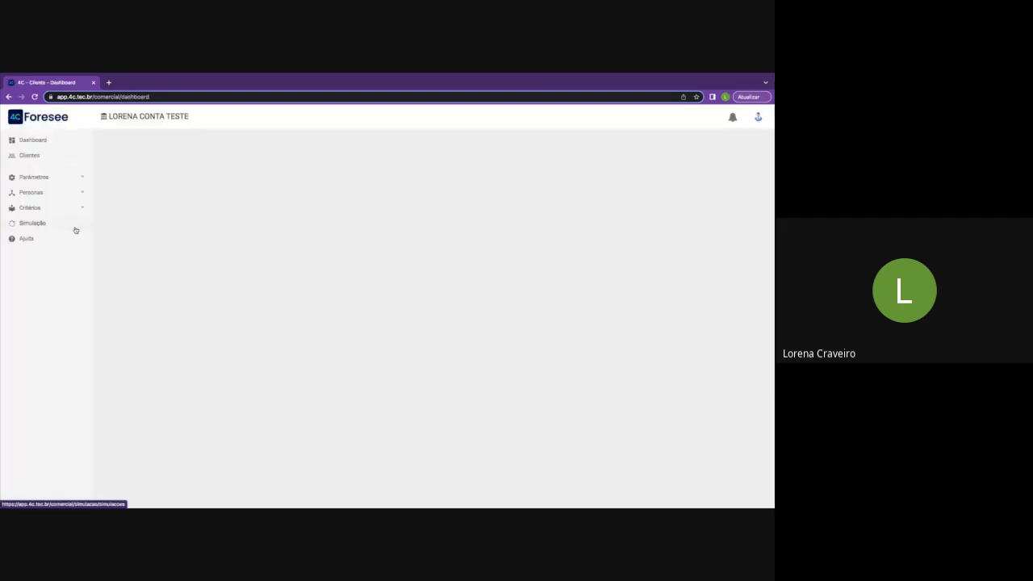
left_click(76, 197)
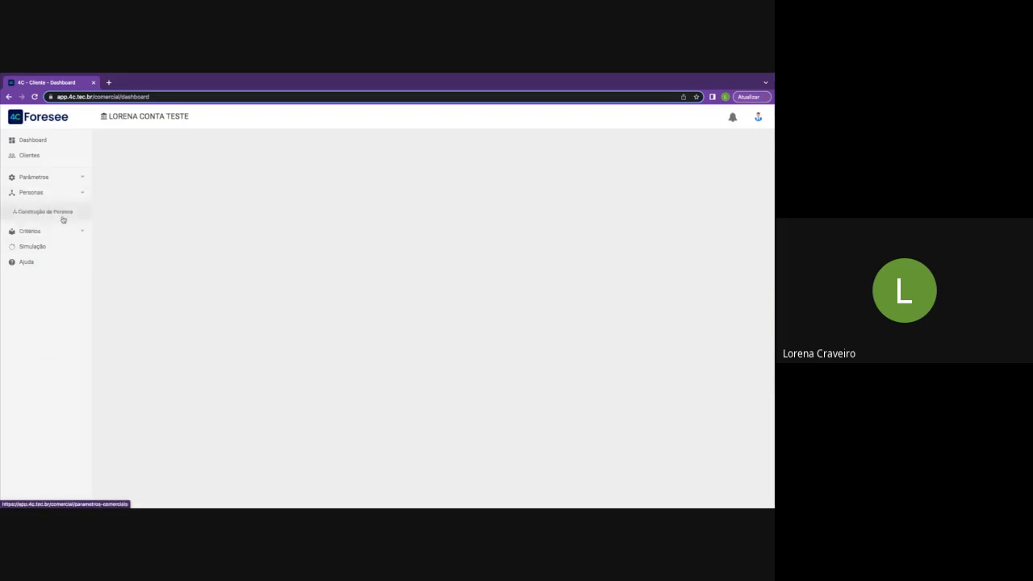
left_click(71, 176)
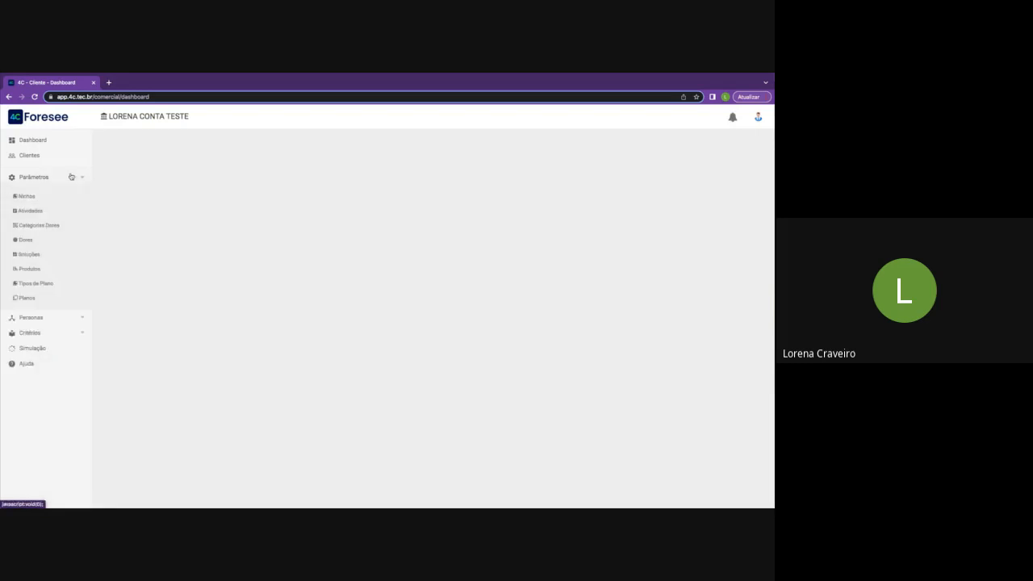
left_click(67, 300)
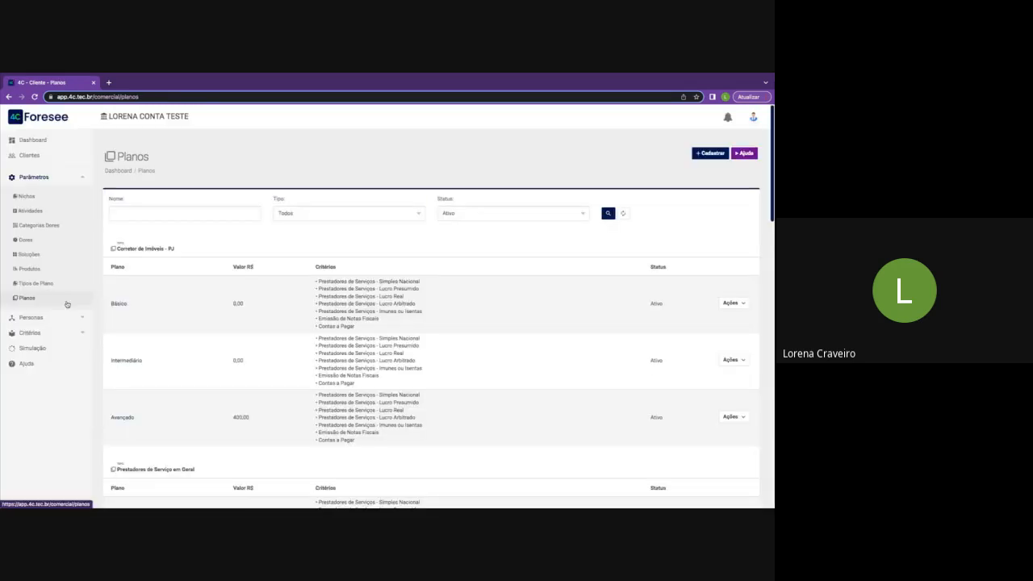
scroll(198, 364, "down", 5)
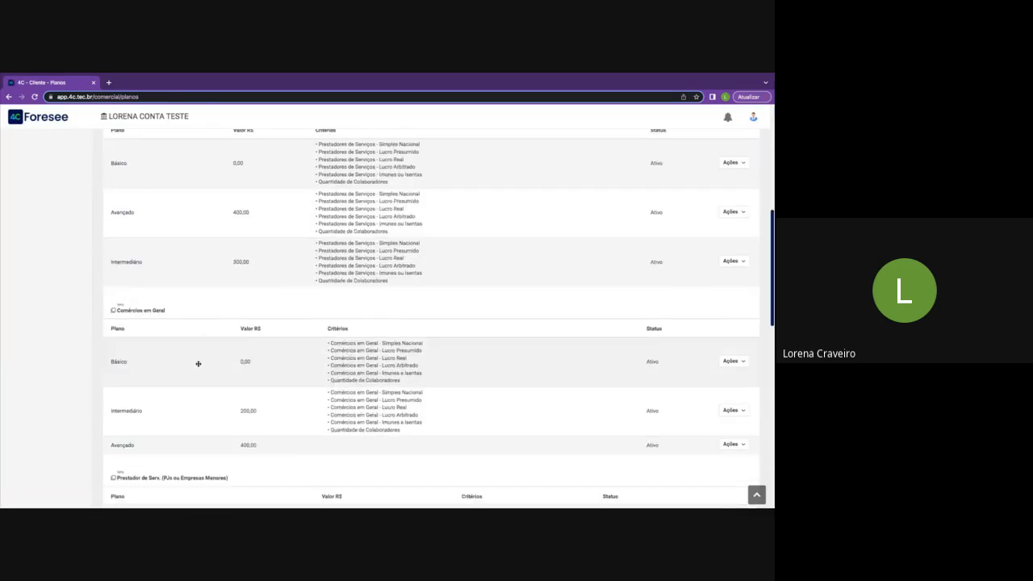
scroll(197, 364, "down", 1)
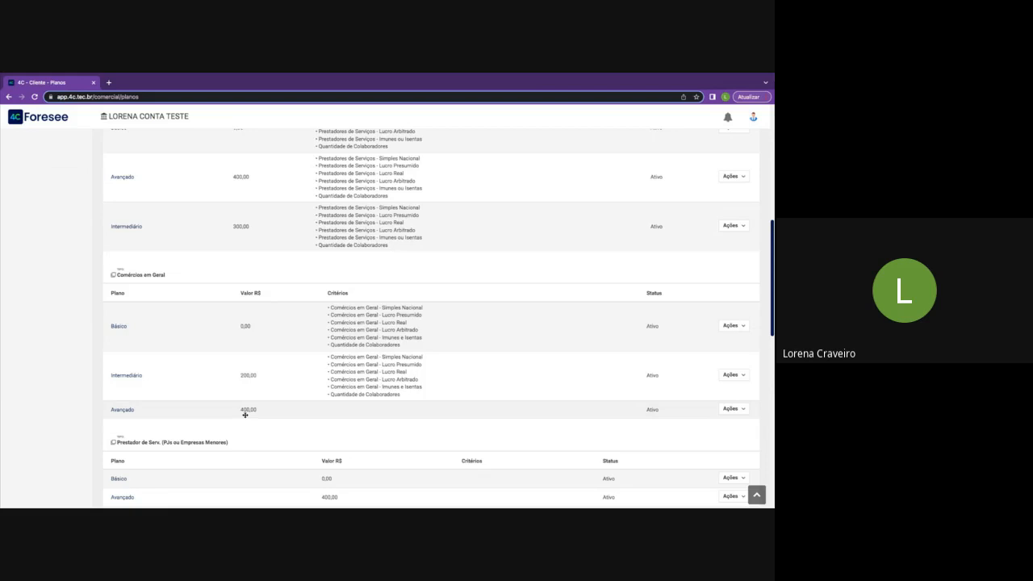
left_click(134, 376)
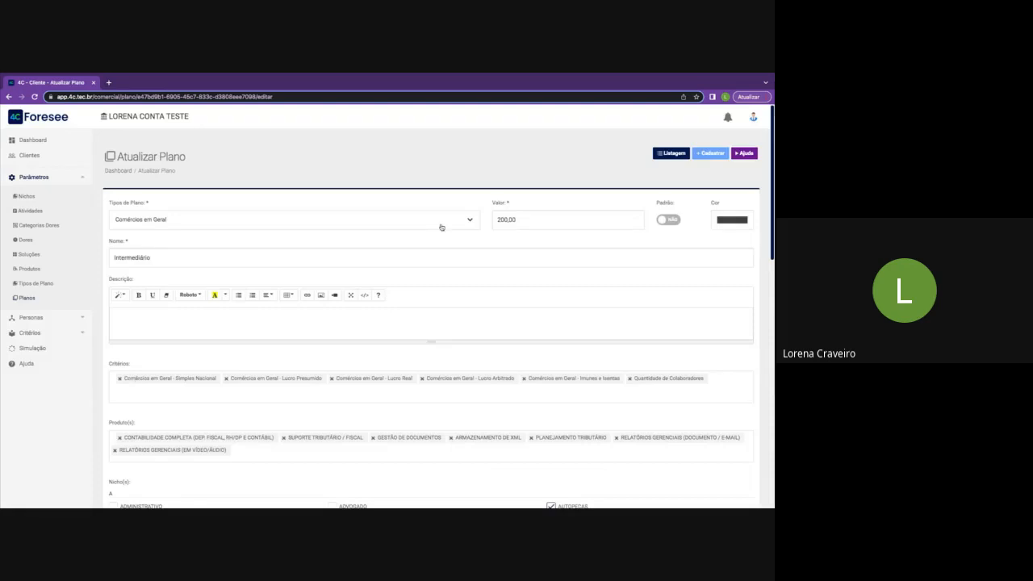
- Check the Intermediário plan's value, return to the plan list, and open the Básico plan under Comércios em Geral
left_click(540, 219)
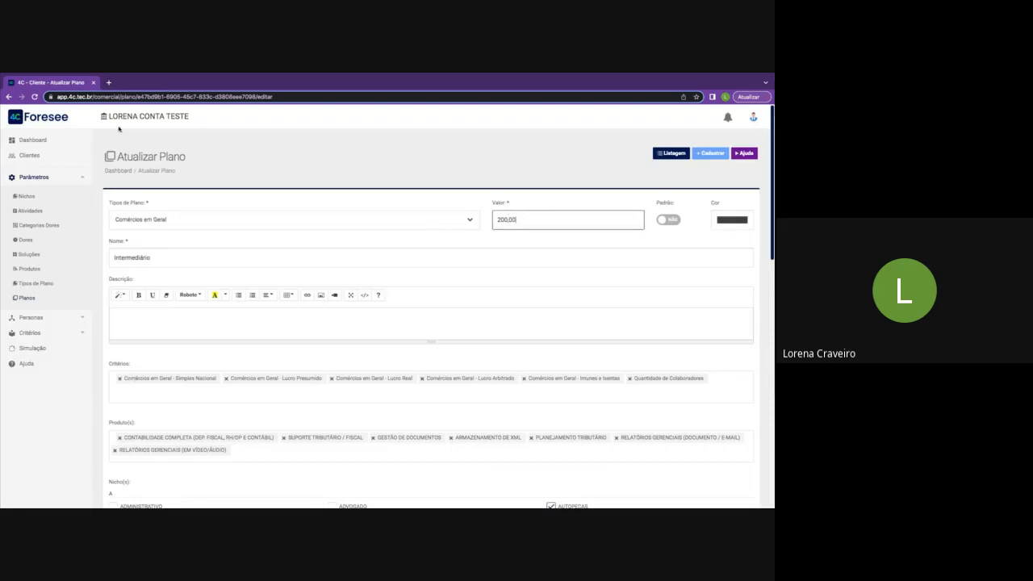
left_click(9, 98)
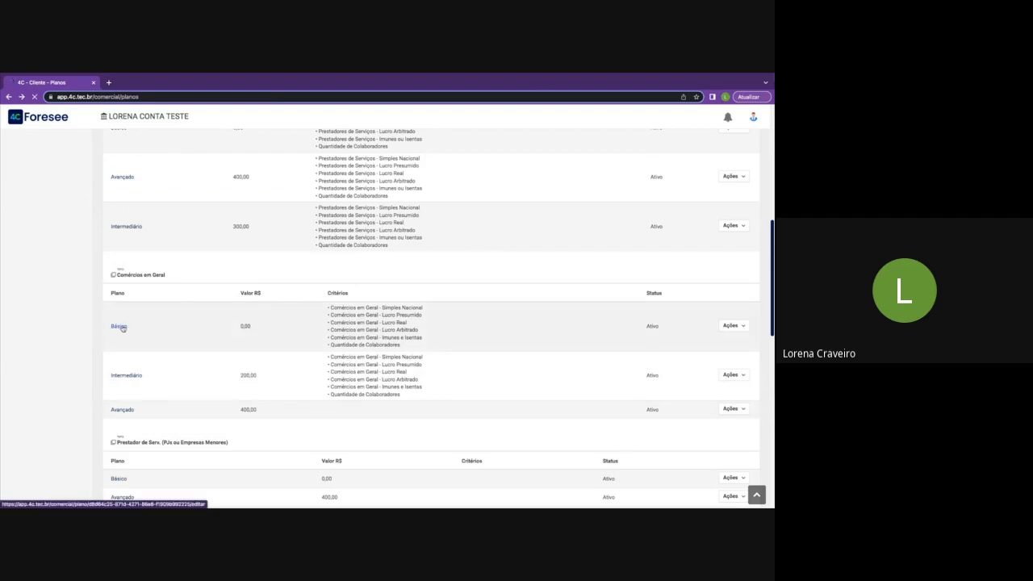
left_click(123, 327)
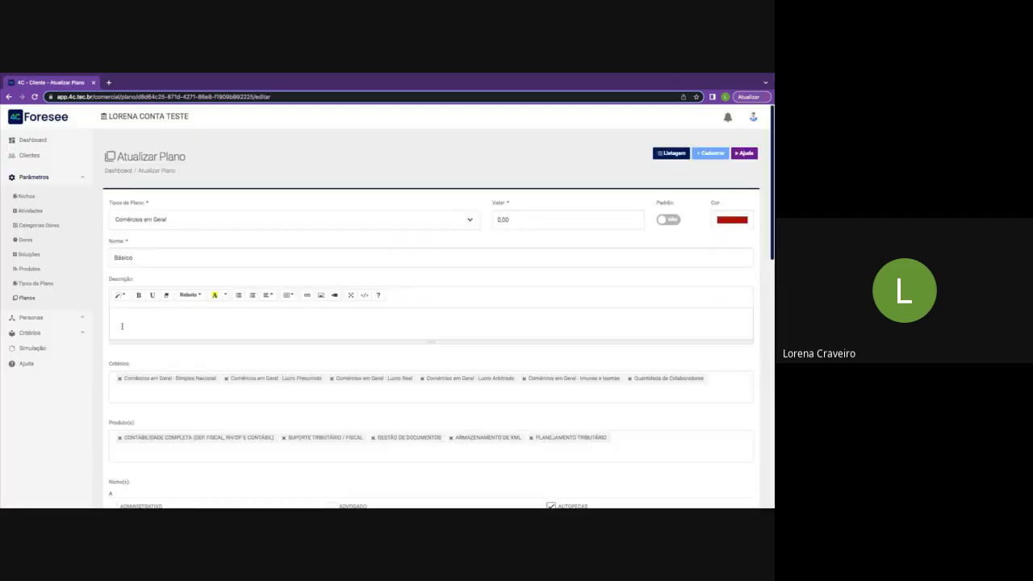
- Examine the criteria available for the Básico plan and close the list without changing the selection
double_click(121, 364)
left_click(185, 394)
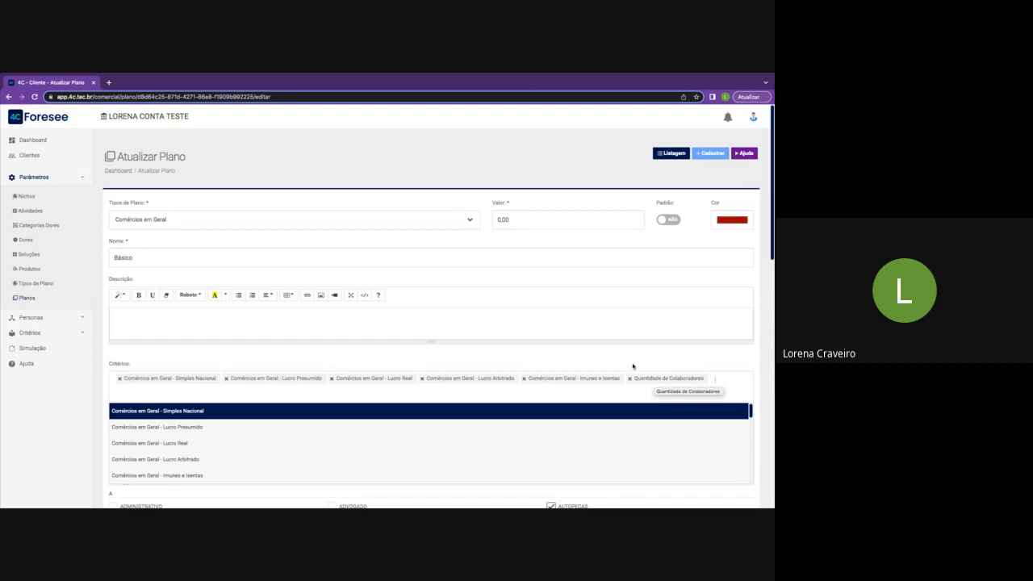
left_click(633, 364)
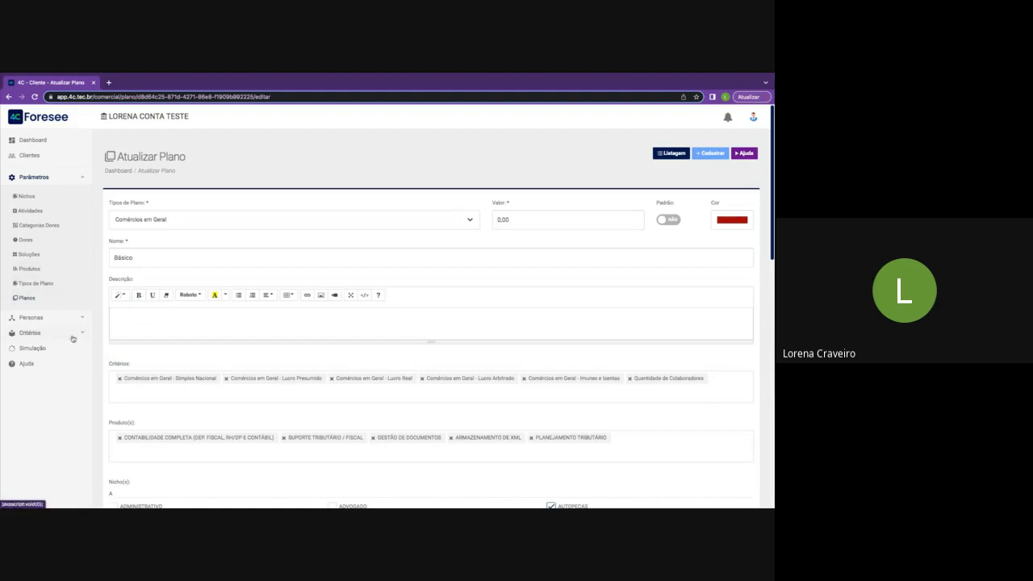
- Go to the simulations list and open the MÉDICO PJ simulation created on 19/01/2023
left_click(70, 346)
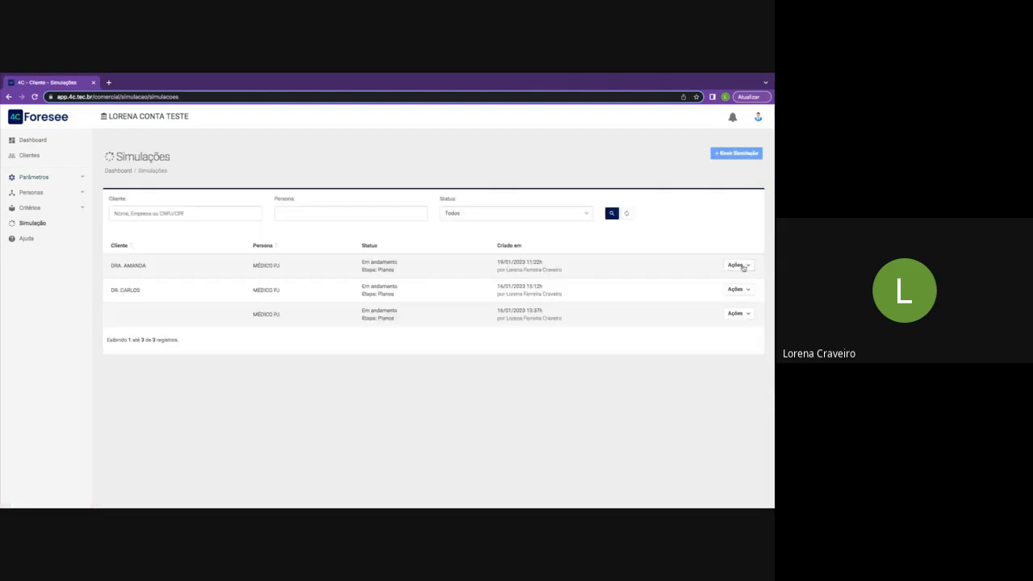
left_click(743, 267)
left_click(705, 307)
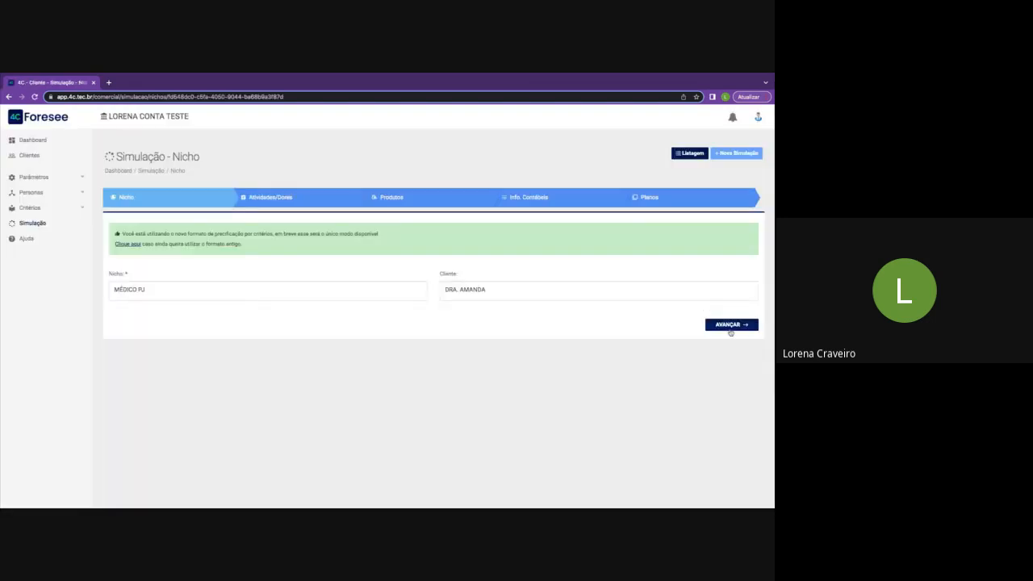
- Advance the simulation through Nicho, Atividades/Dores, Produtos and Informações Contábeis to the Planos stage
left_click(729, 327)
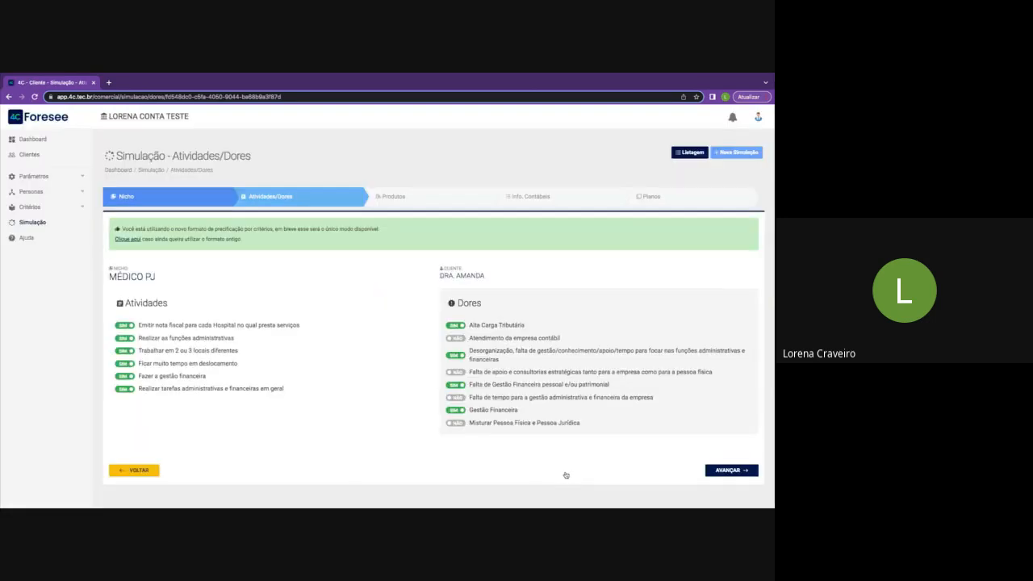
left_click(721, 473)
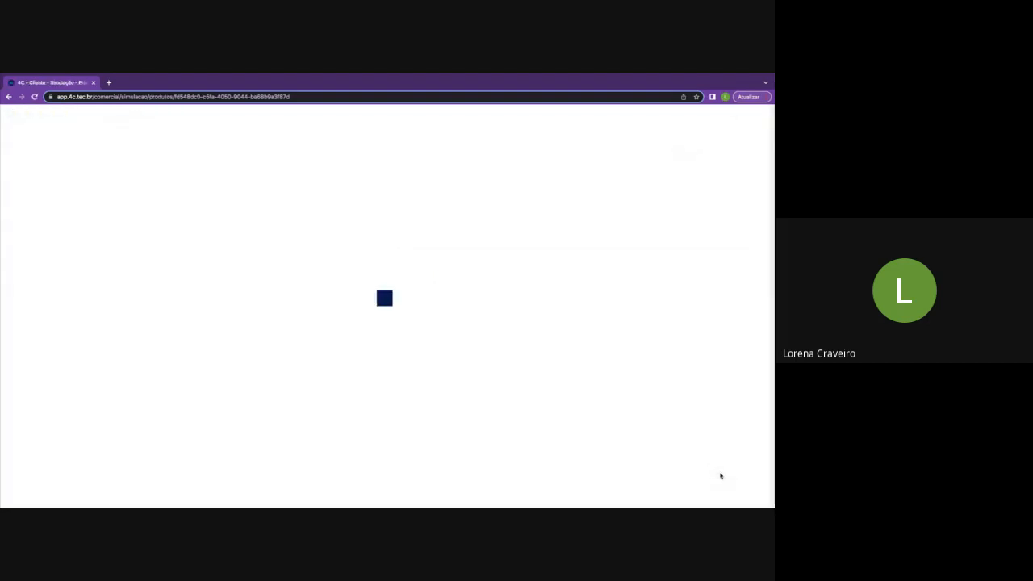
left_click(718, 489)
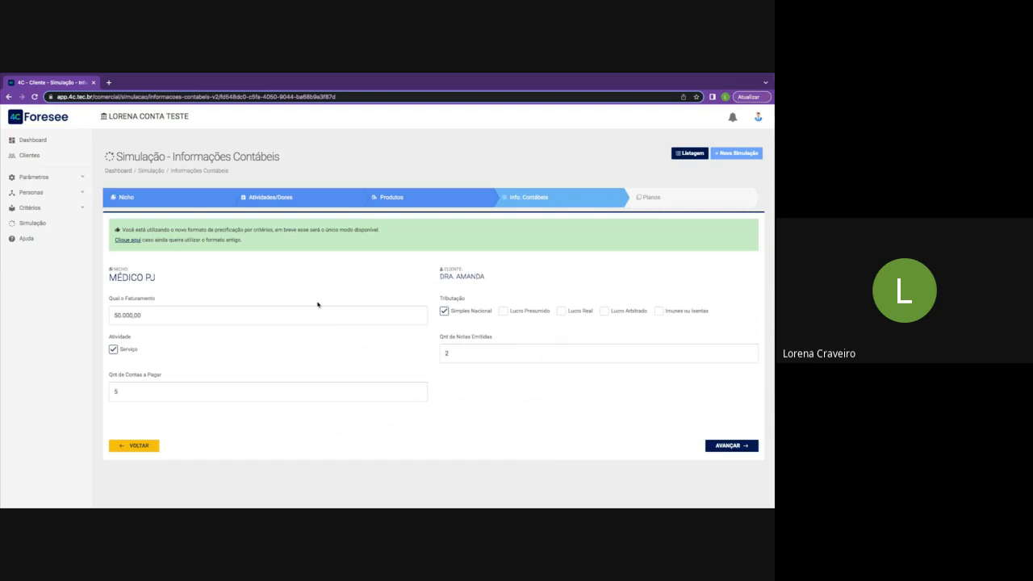
left_click(726, 445)
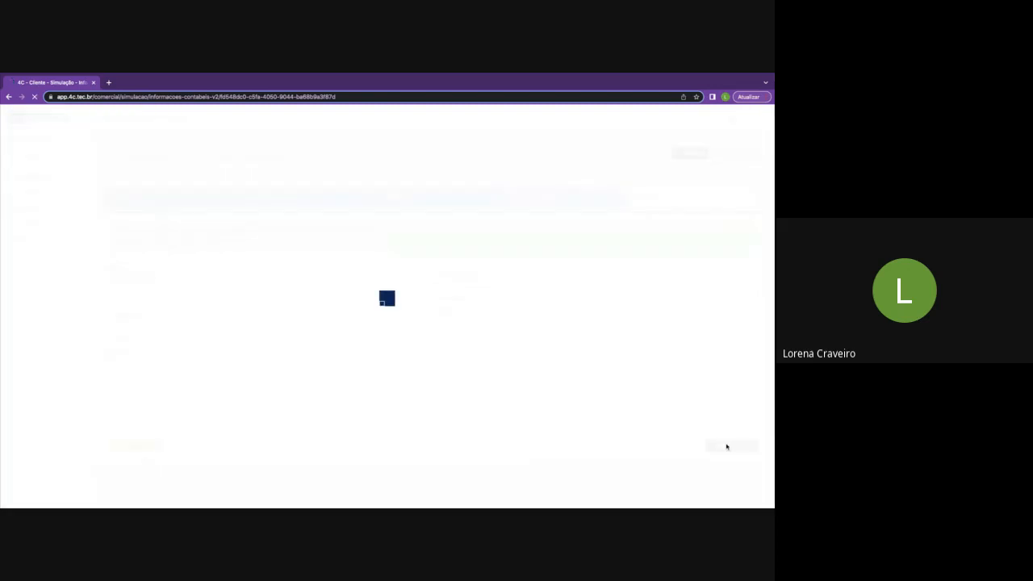